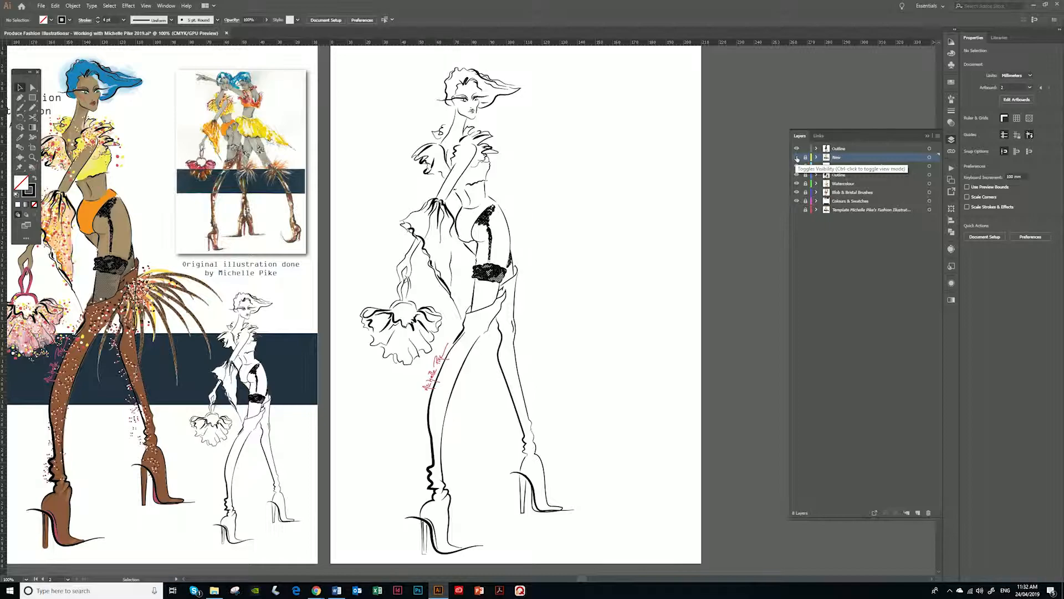
Show the hidden New template layer and add a layer named "Colour & Swatches" directly above it
click(798, 157)
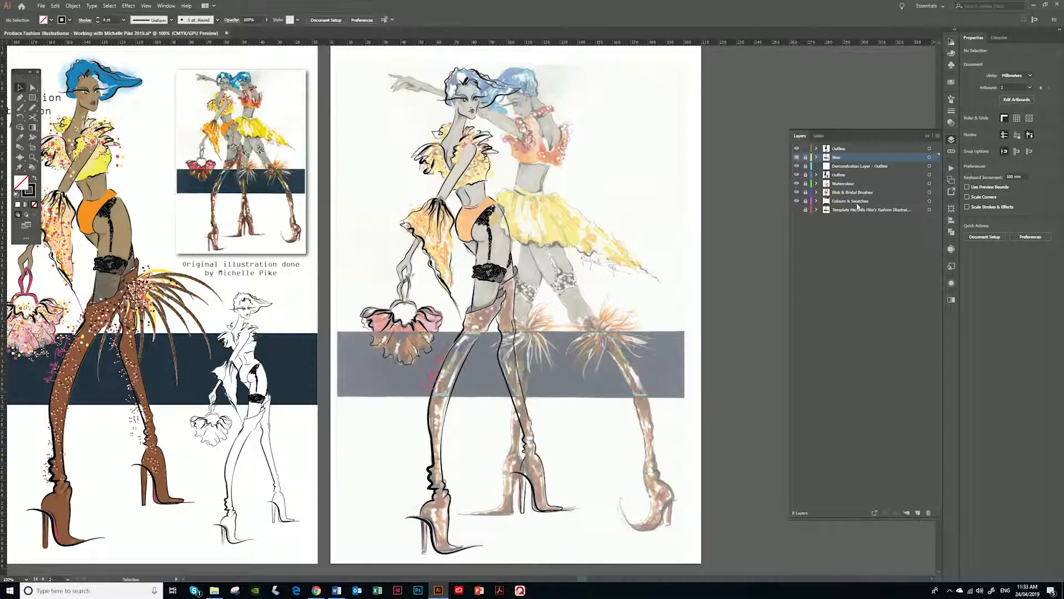
click(919, 512)
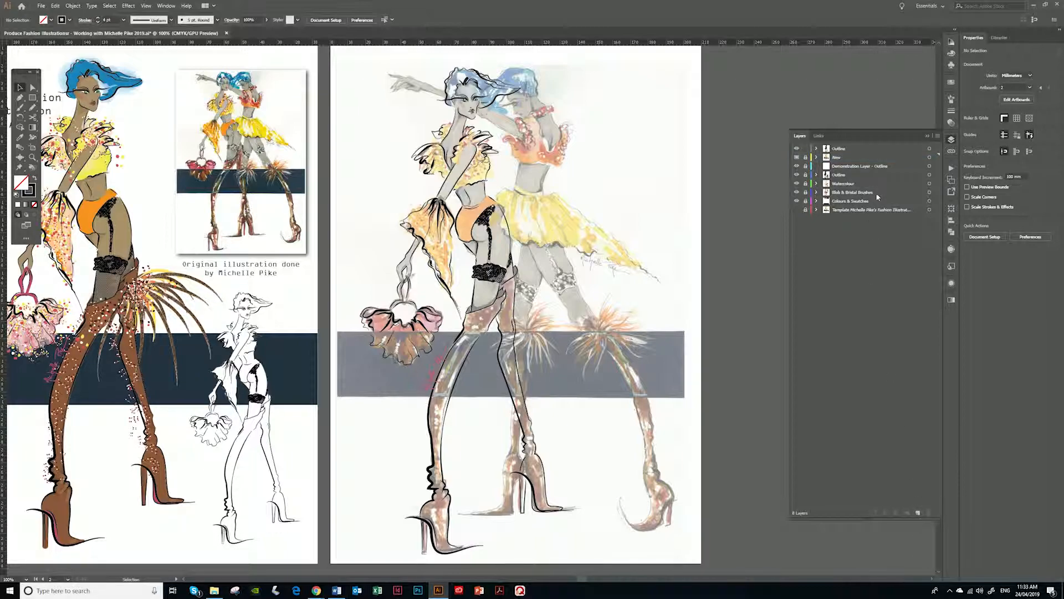
click(919, 511)
double_click(836, 158)
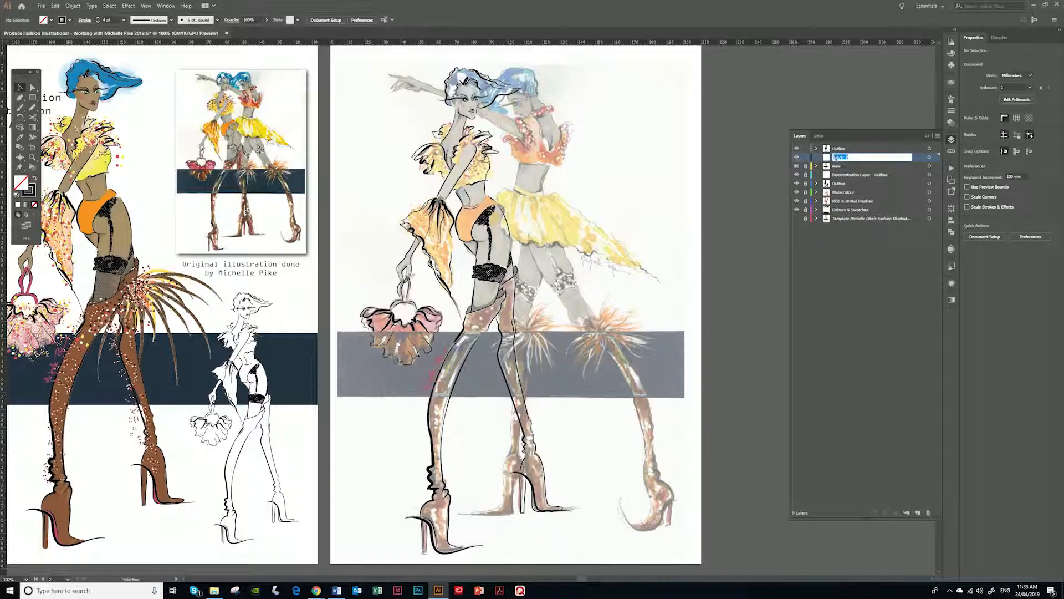
text(Colour & Swatches)
key(Return)
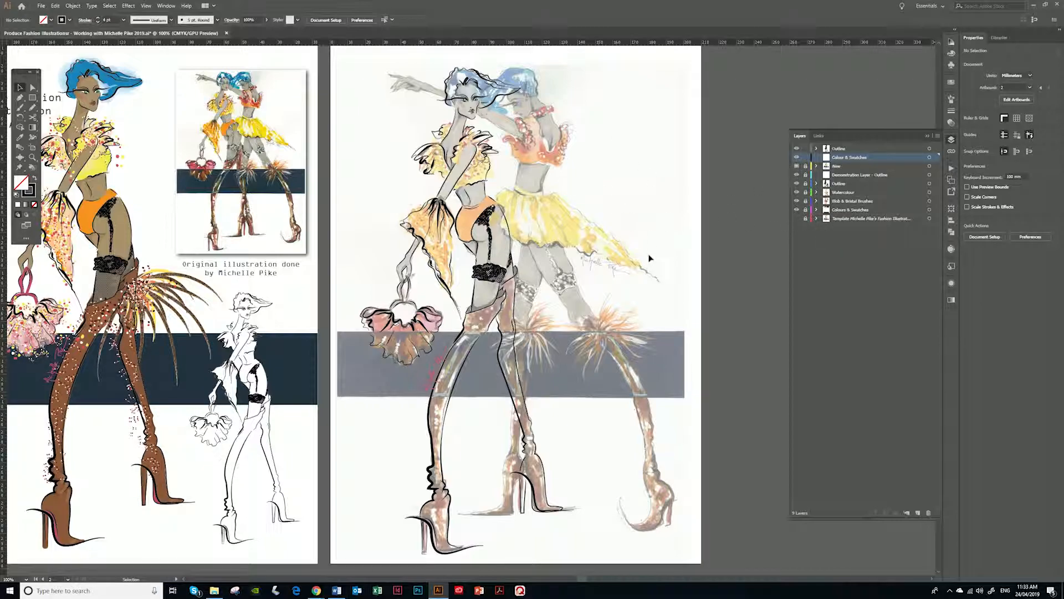
Draw a rounded rectangle about 15 by 34 mm above the second artboard, without stroke, filled with brown sampled from the original illustration's boots
drag(694, 181, 671, 296)
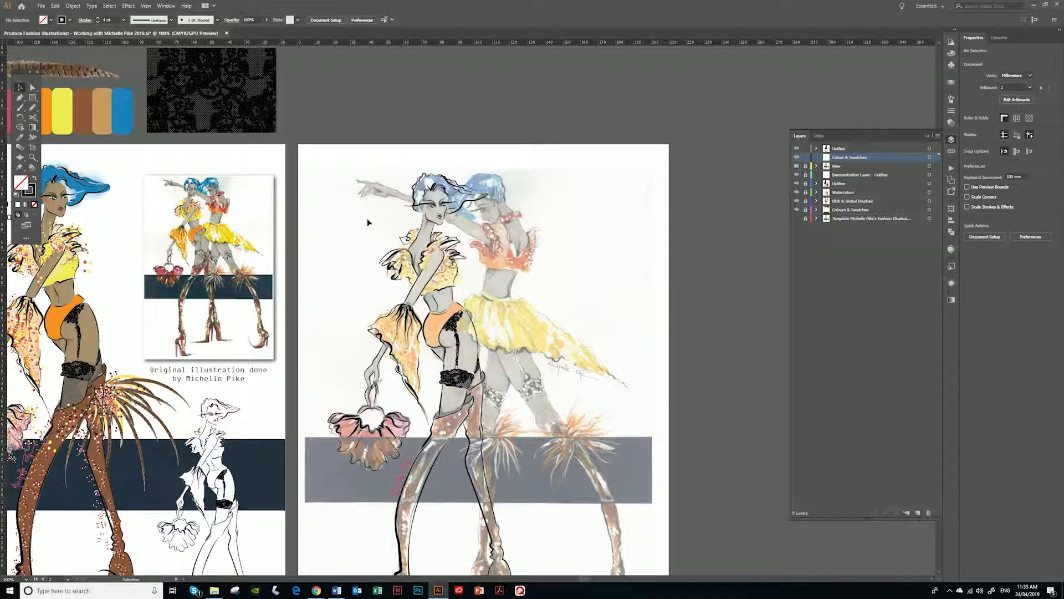
click(33, 99)
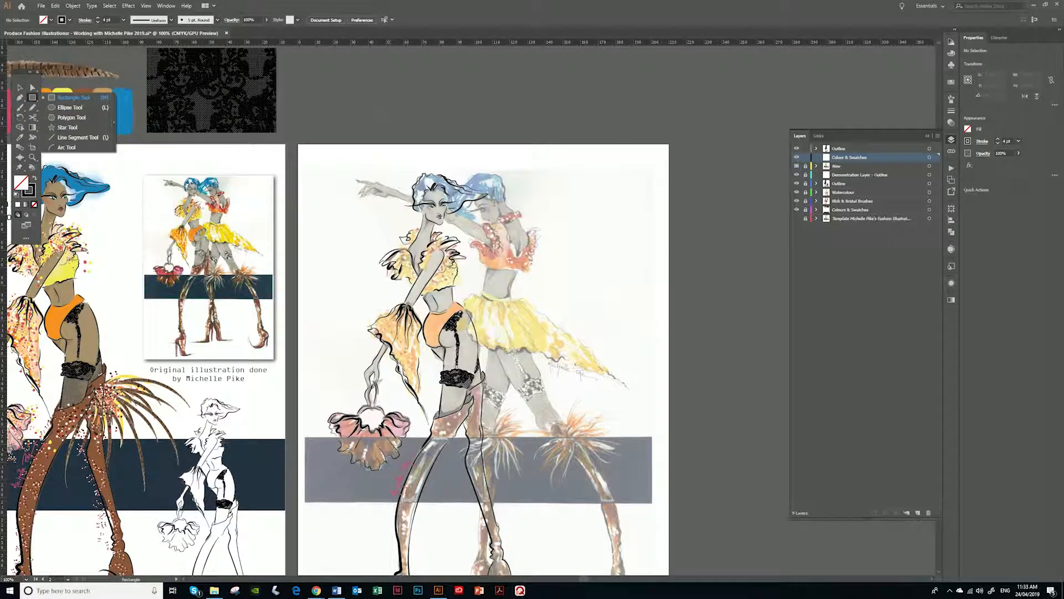
drag(328, 82, 355, 140)
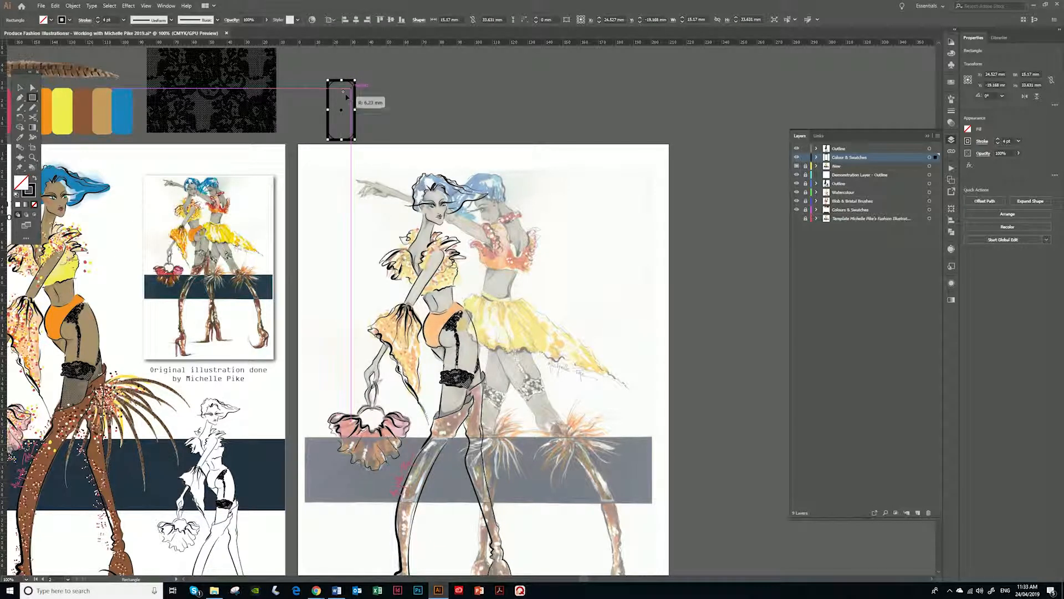
click(34, 178)
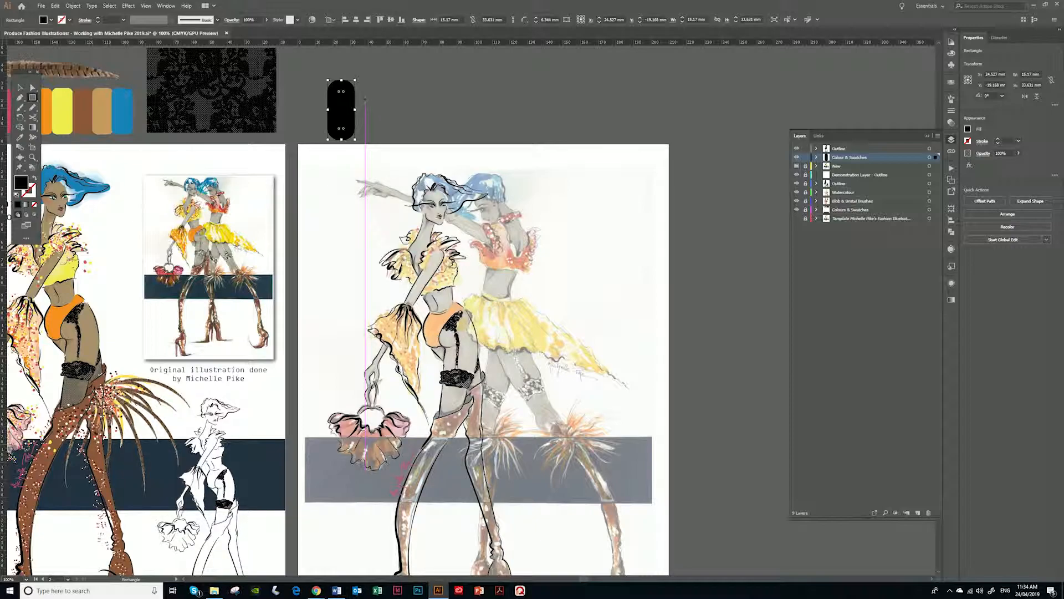
key(i)
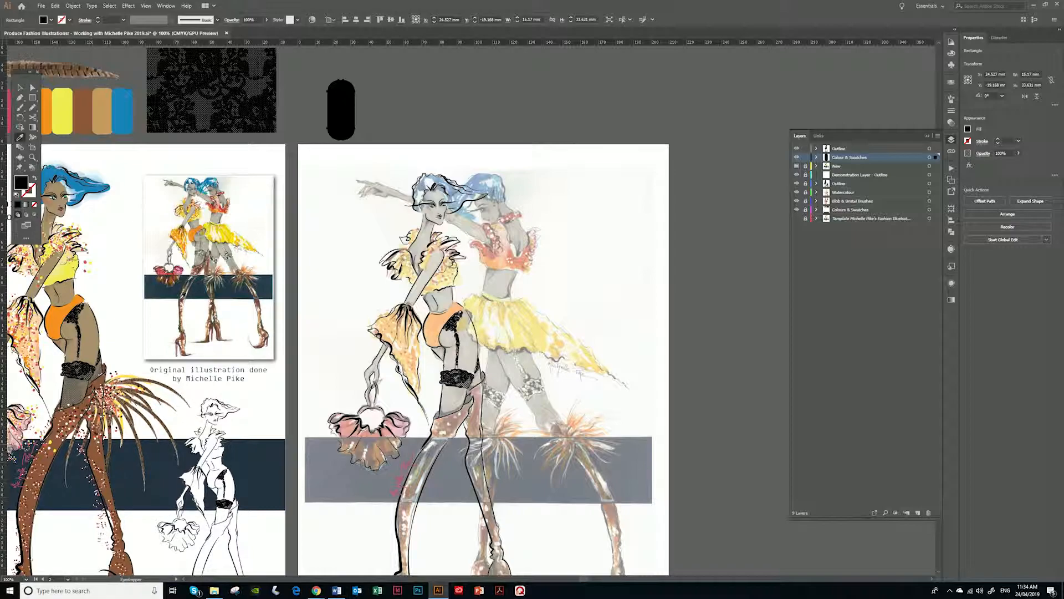
click(186, 299)
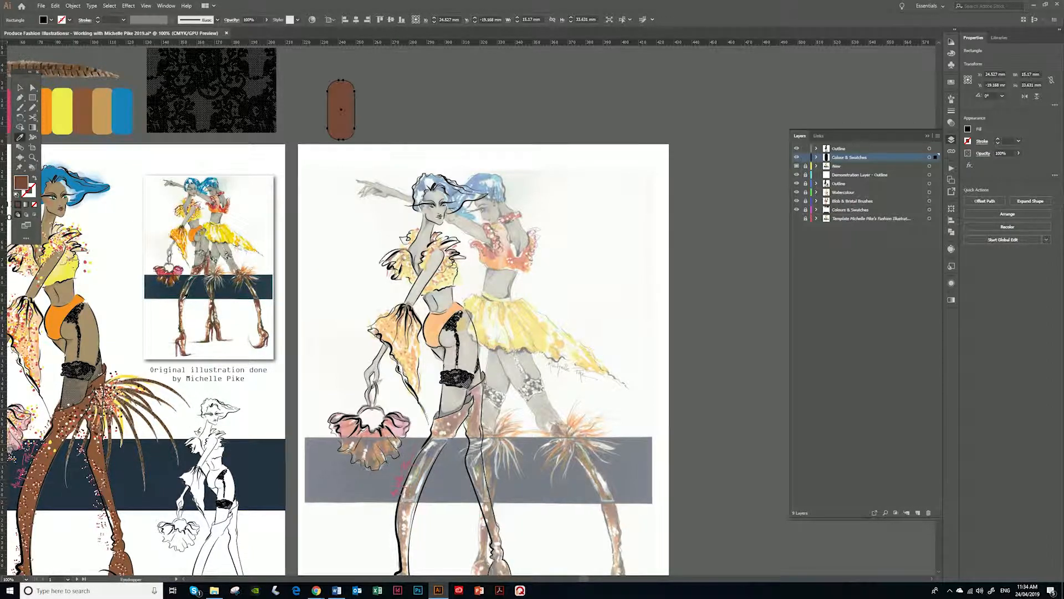
Duplicate the brown swatch sideways at even spacing to form a row of seven adjoining swatches
key(a)
drag(342, 113, 368, 113)
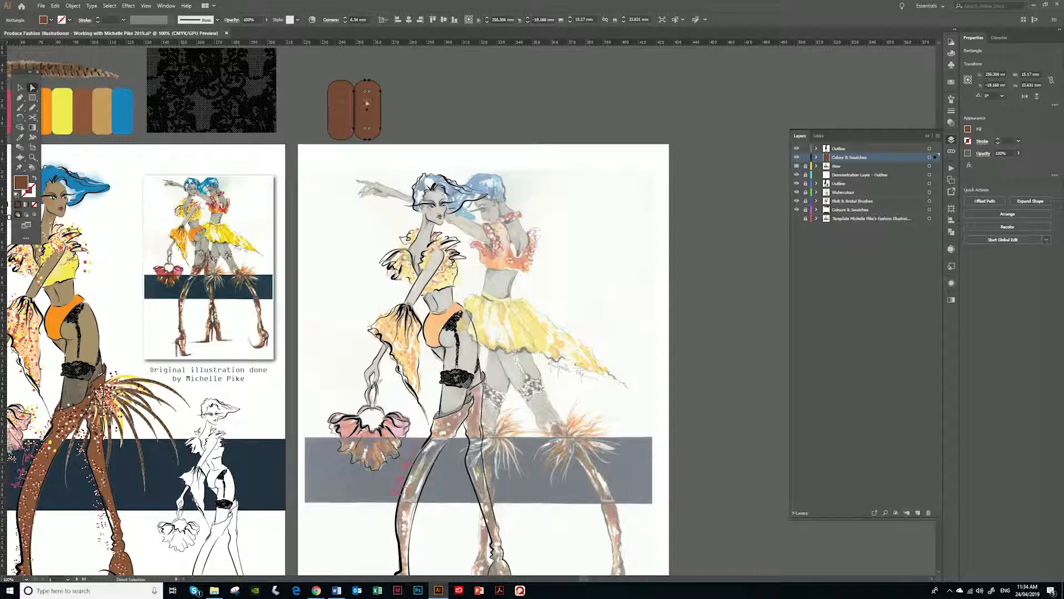
key(v)
key(ctrl+d)
key(ctrl+d)
key(ctrl+d)
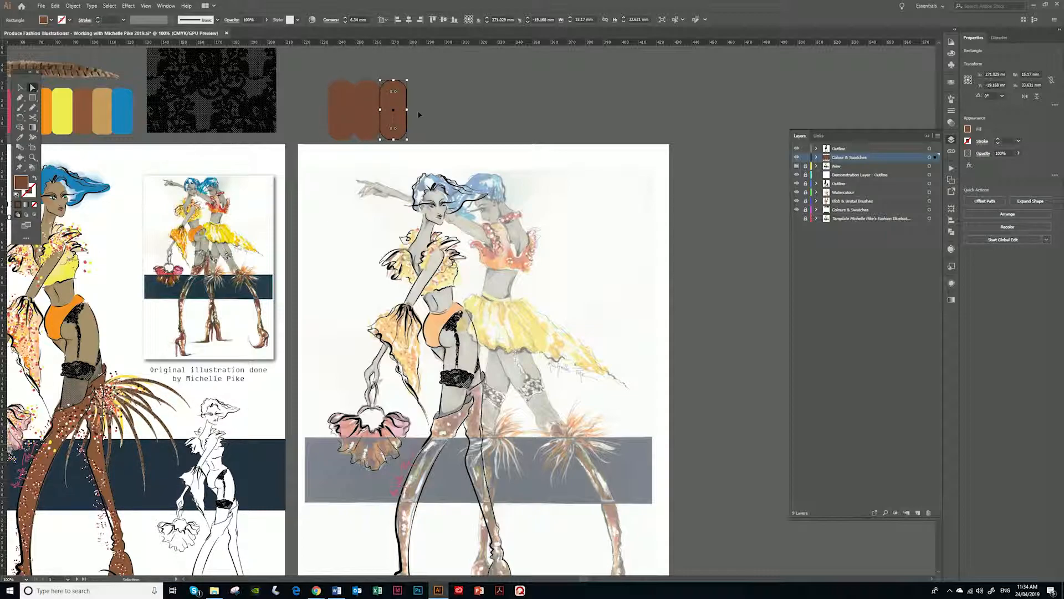
key(ctrl+d)
key(a)
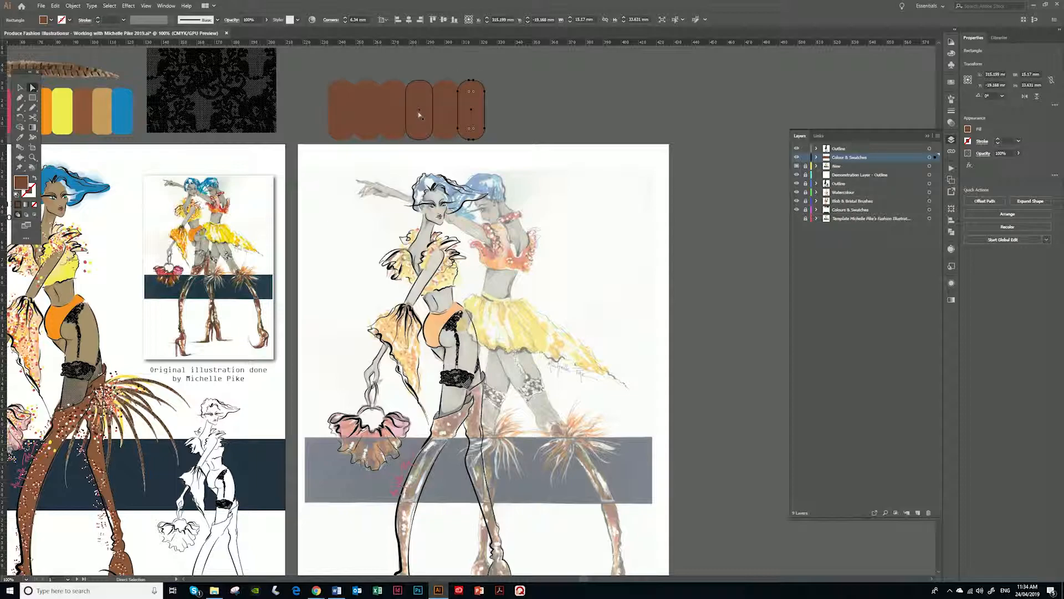
key(ctrl+d)
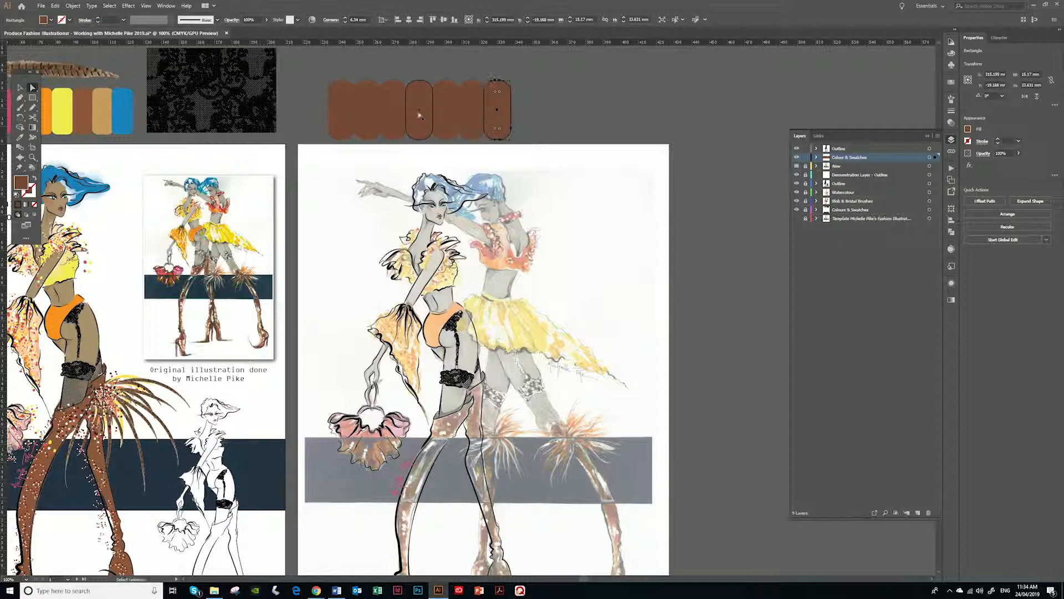
Fill the second swatch with orange sampled from the draped fabric in the original illustration
click(363, 109)
key(i)
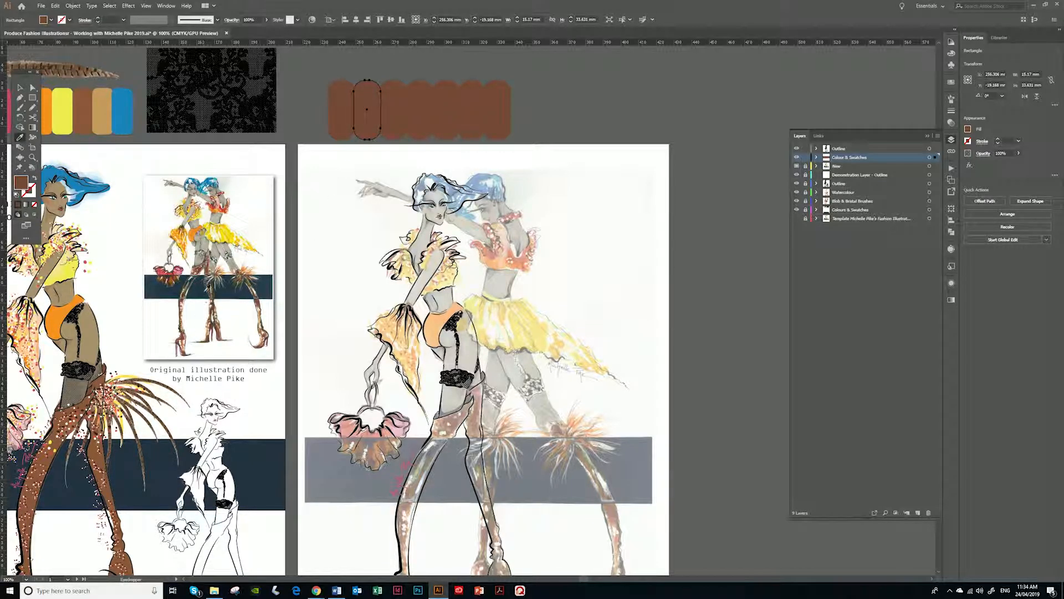
click(190, 236)
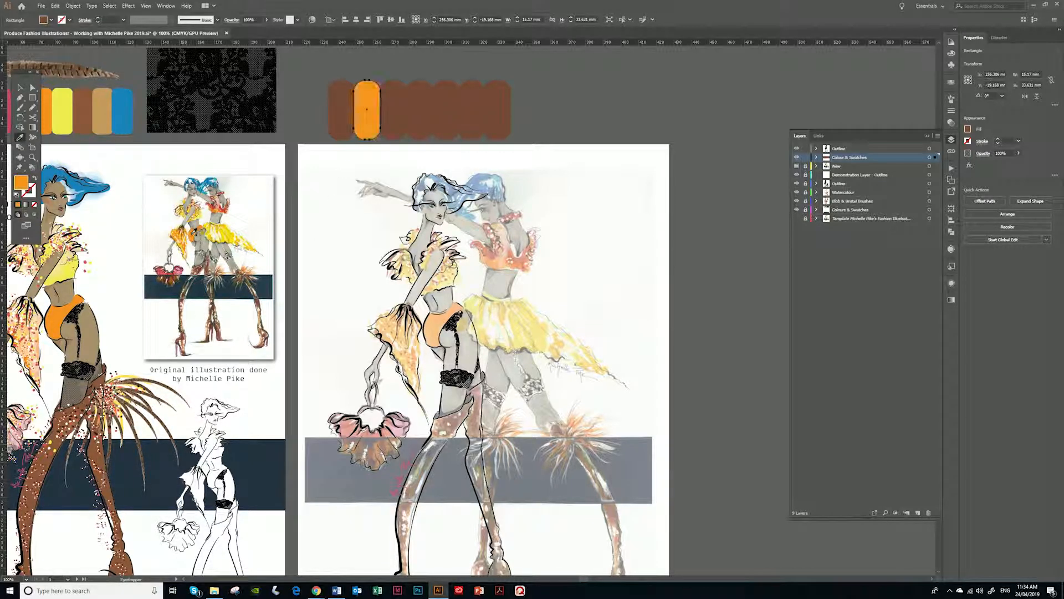
Fill the third swatch with crimson sampled from the second figure's ruffled top in the original illustration
key(a)
click(392, 114)
key(i)
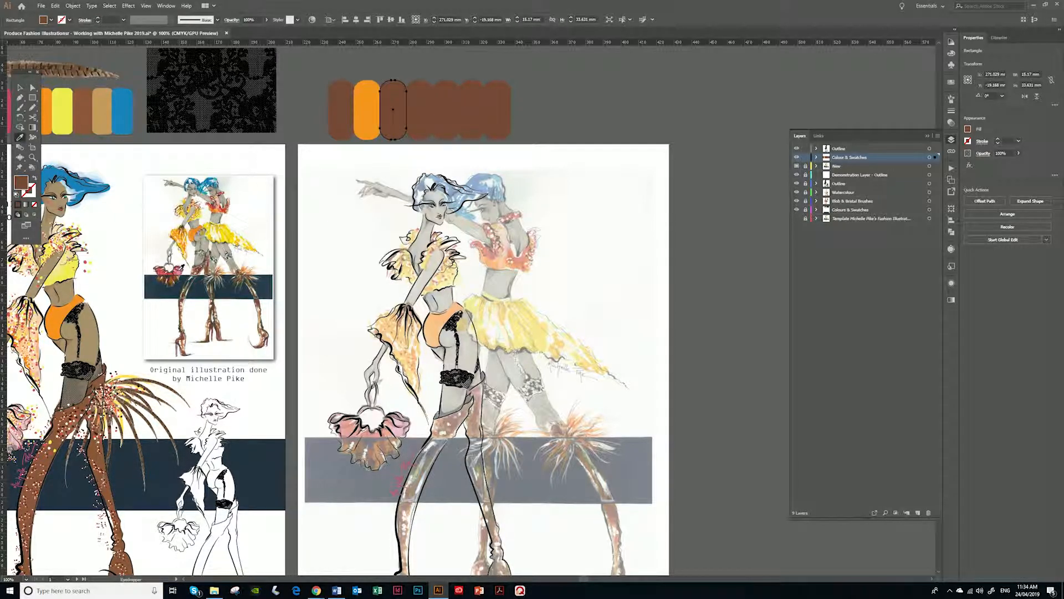
click(178, 272)
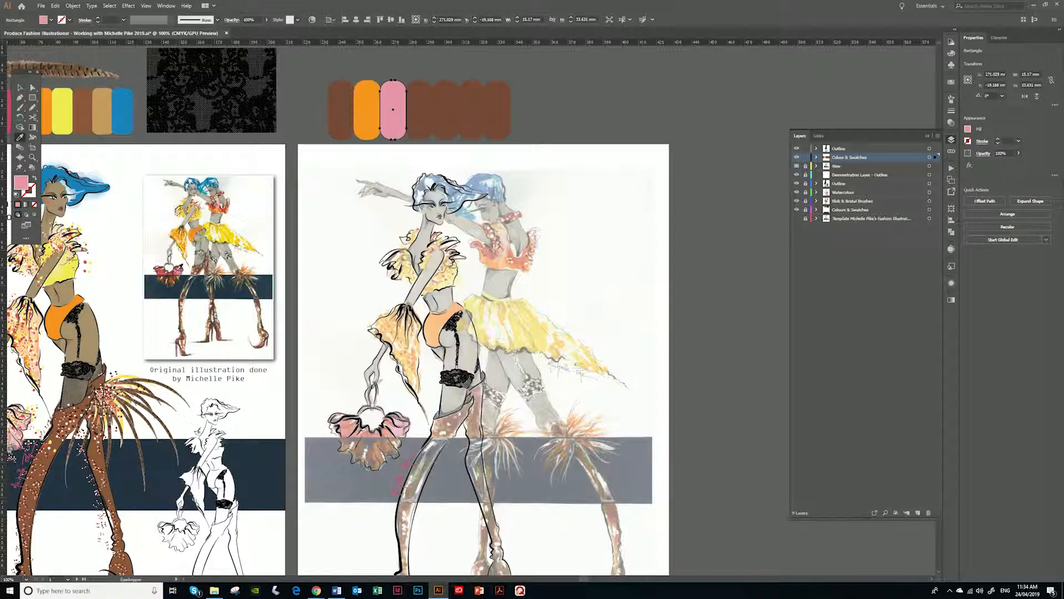
click(178, 271)
key(a)
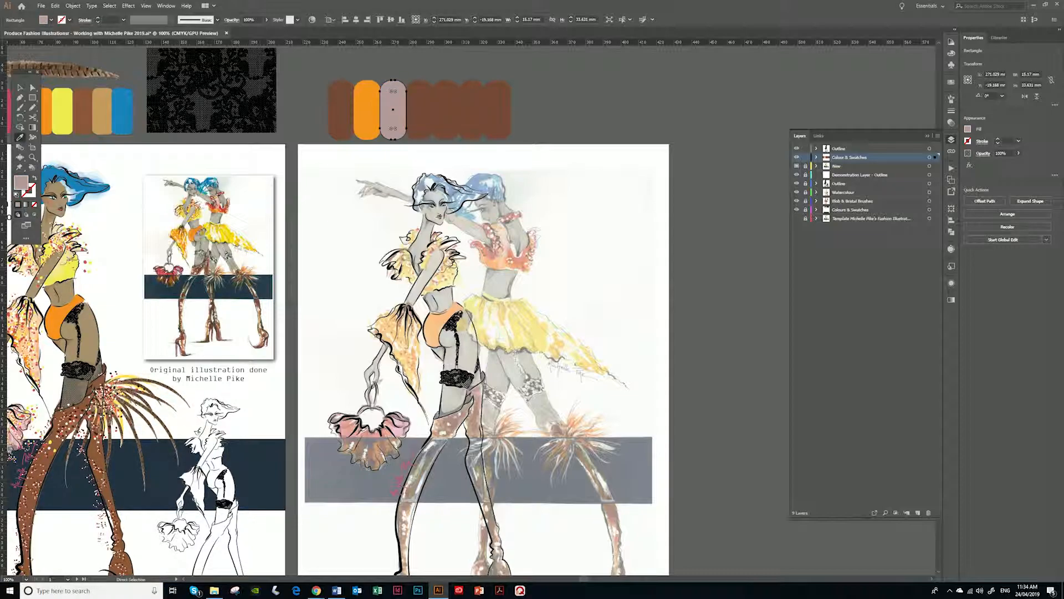
key(ctrl+plus)
drag(123, 400, 225, 281)
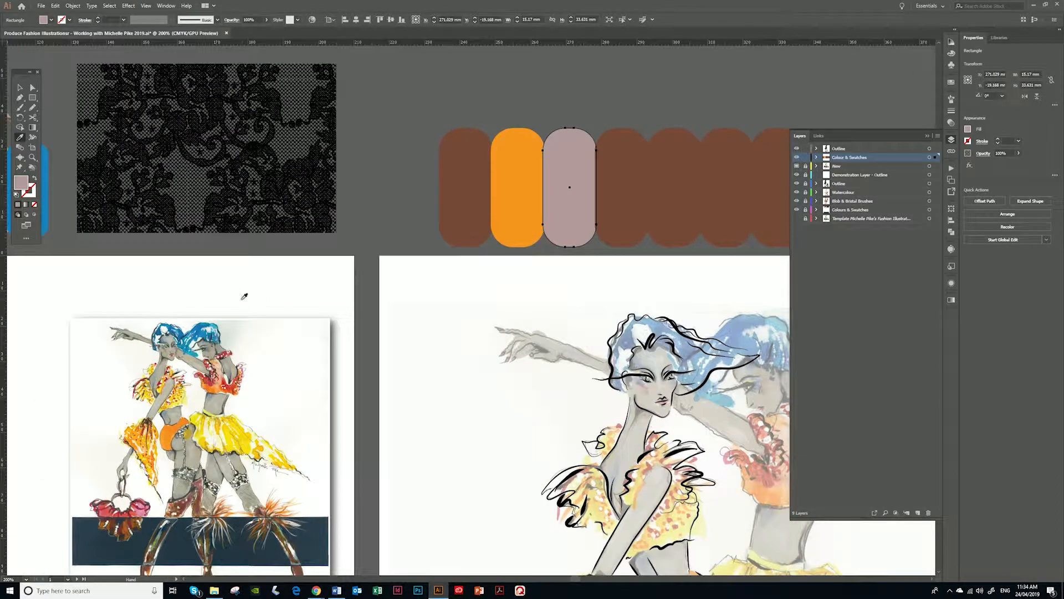
click(213, 378)
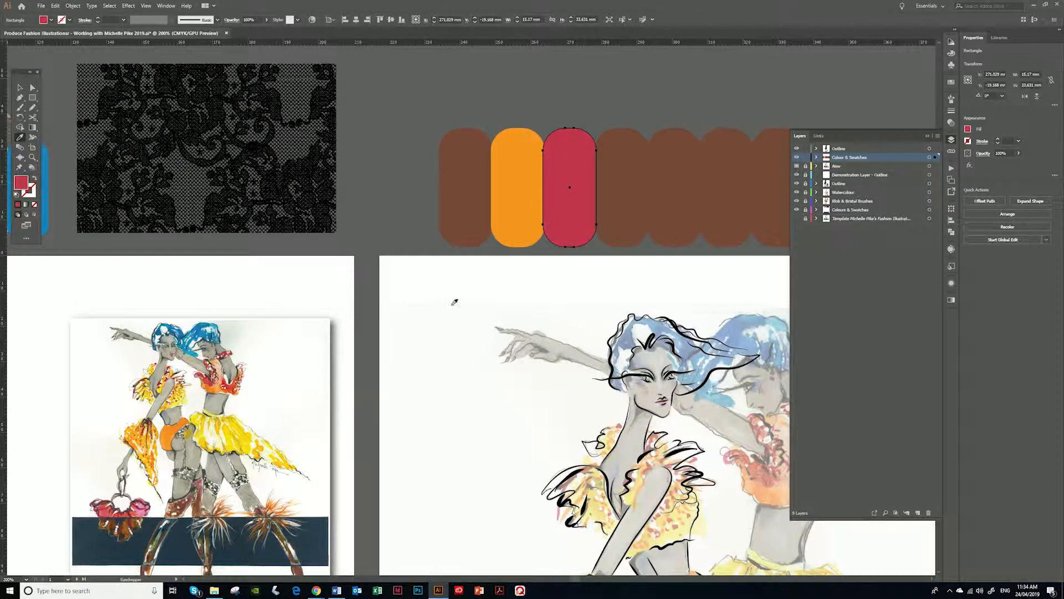
Fill the fourth swatch with pink sampled from the handbag in the original illustration
ctrl+click(626, 187)
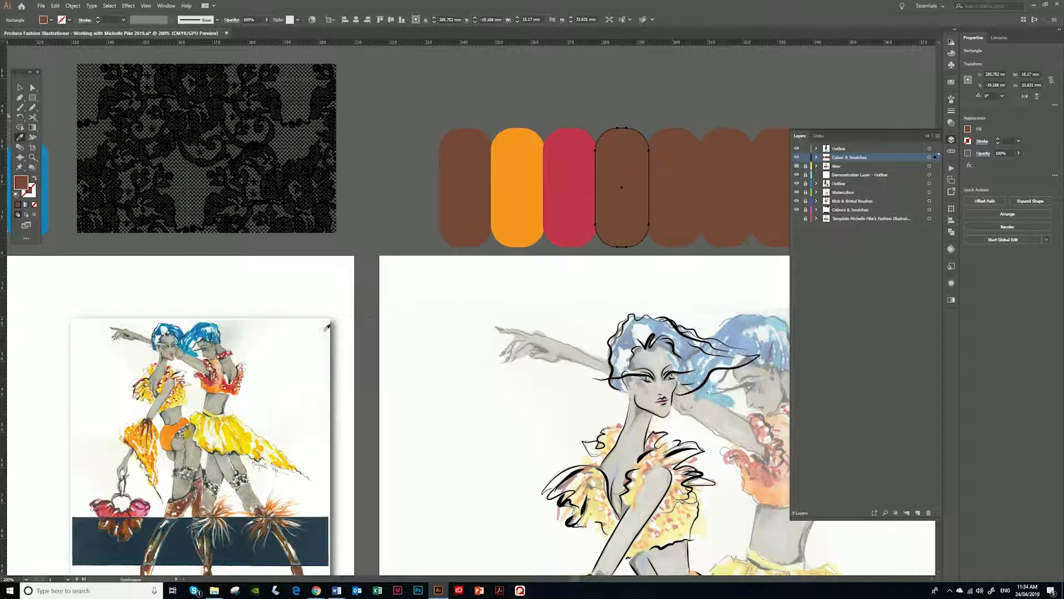
click(211, 380)
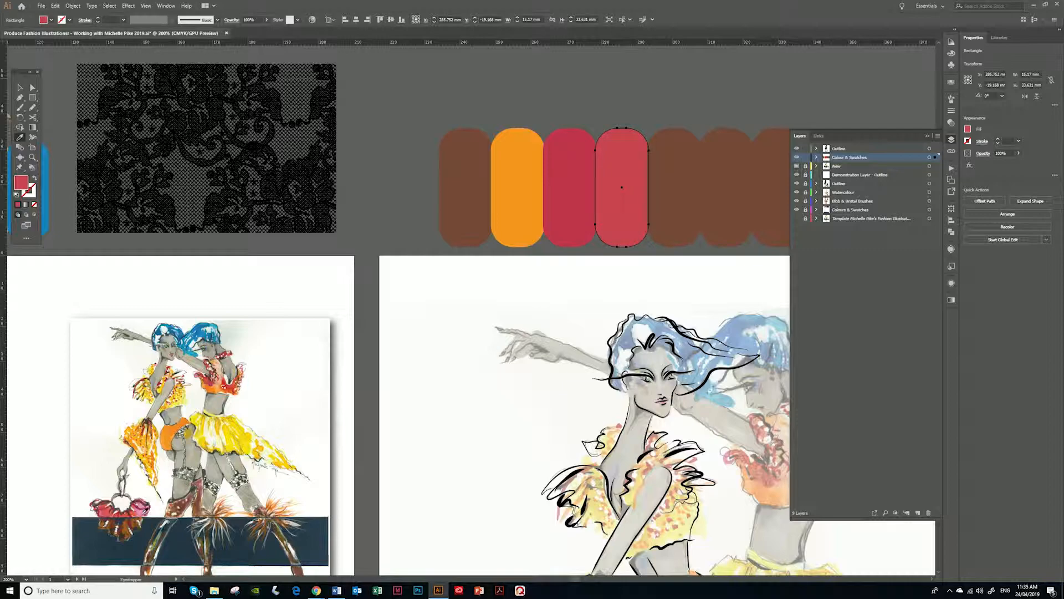
click(143, 513)
Fill the fifth swatch with golden yellow sampled from the skirt in the original illustration
ctrl+click(682, 202)
key(i)
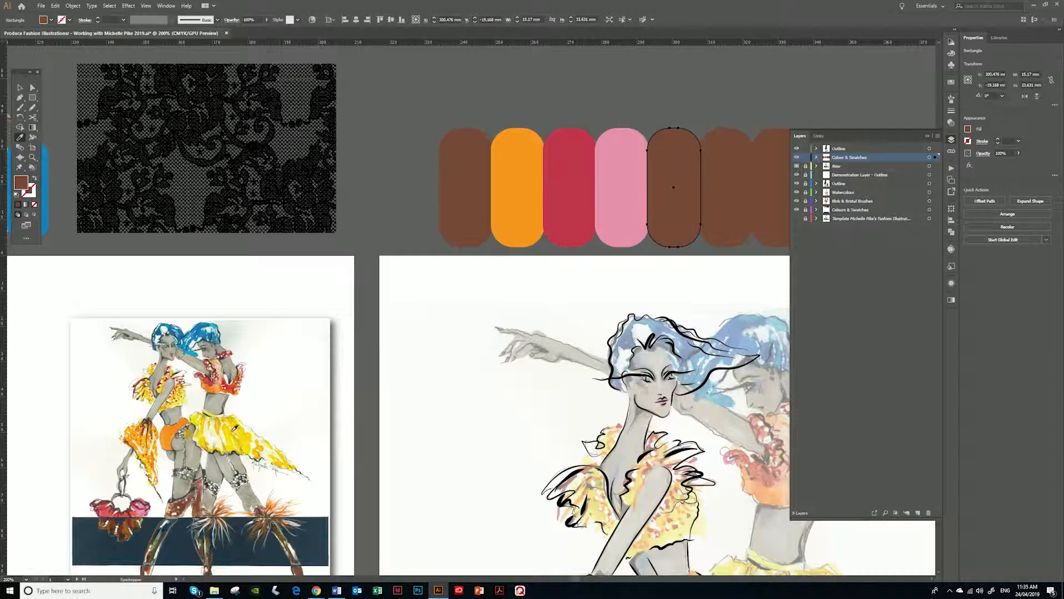
click(231, 439)
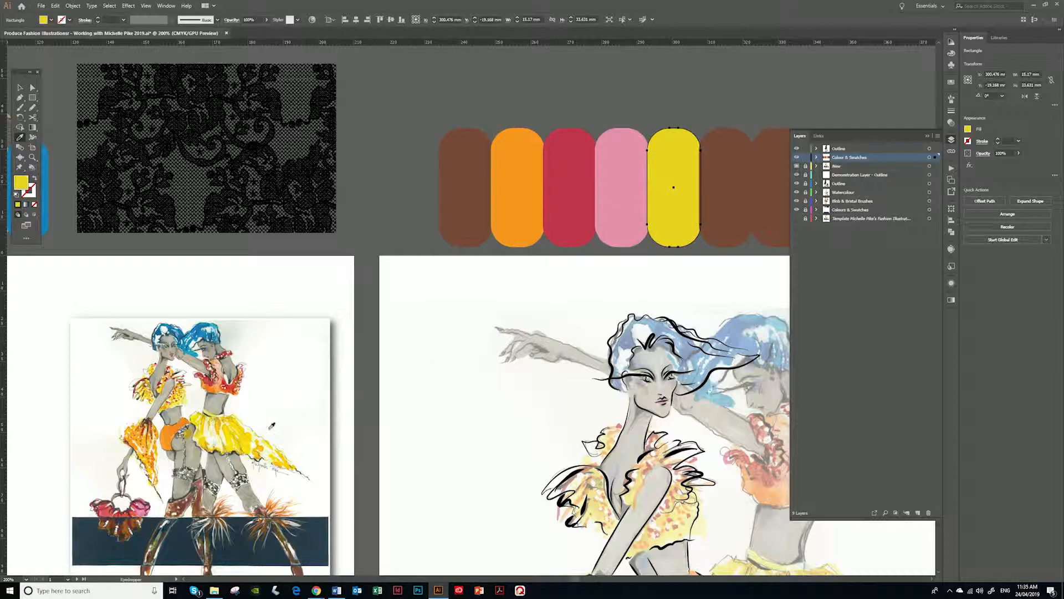
click(223, 427)
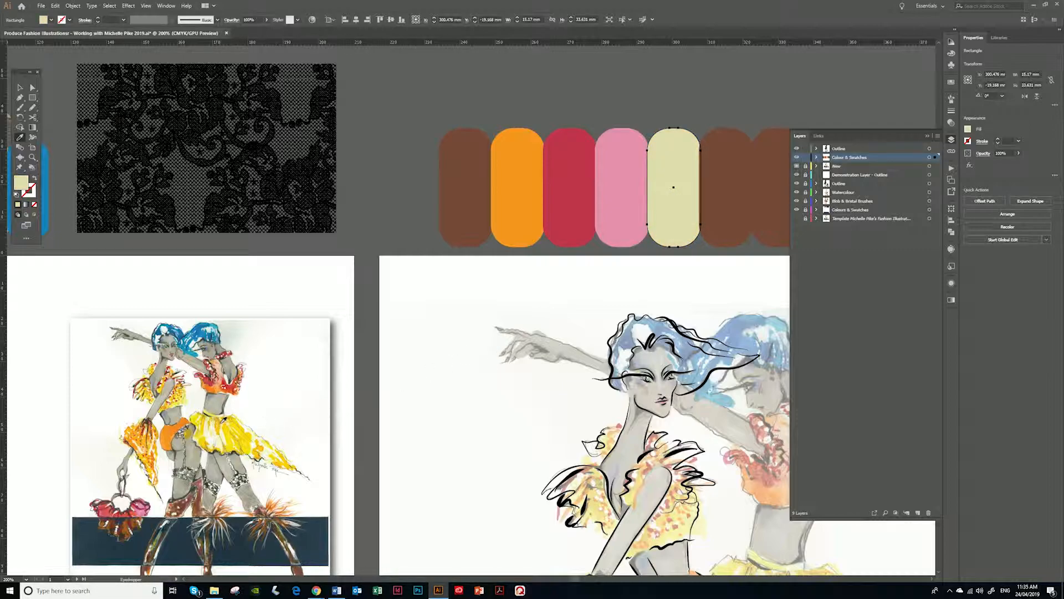
click(222, 423)
Fill the sixth swatch with bright yellow sampled from the skirt in the original illustration
key(a)
click(715, 210)
key(i)
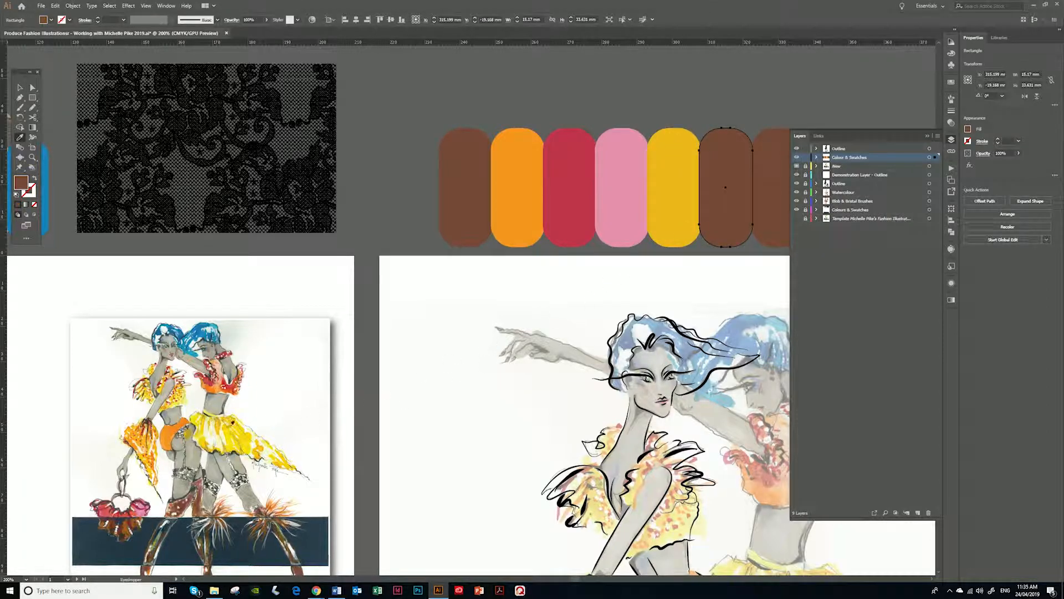
click(232, 435)
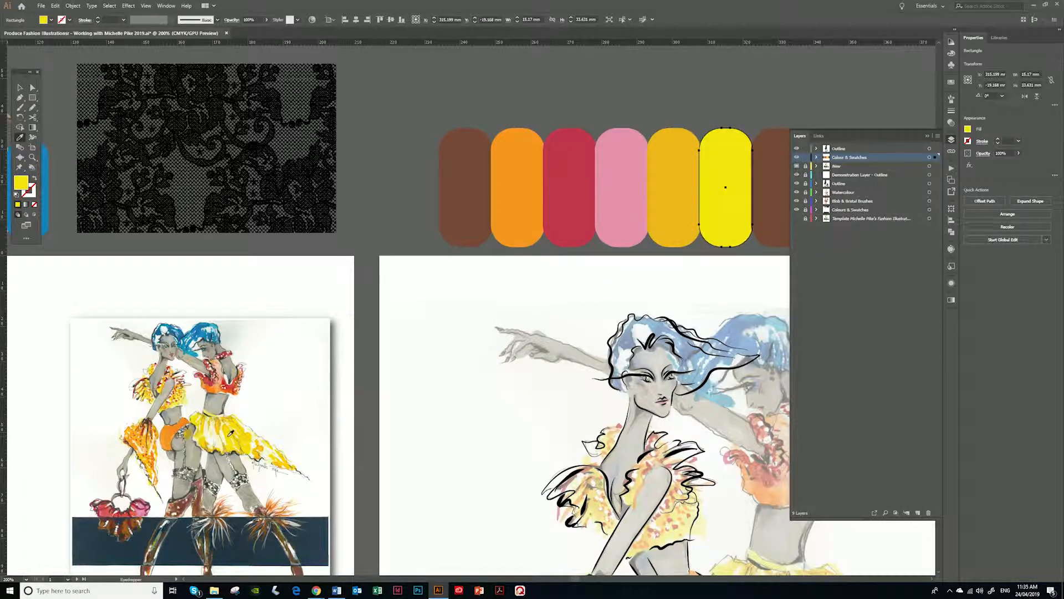
Fill the last swatch with blue sampled from the hair in the original illustration, and deselect it
key(a)
drag(581, 346, 549, 339)
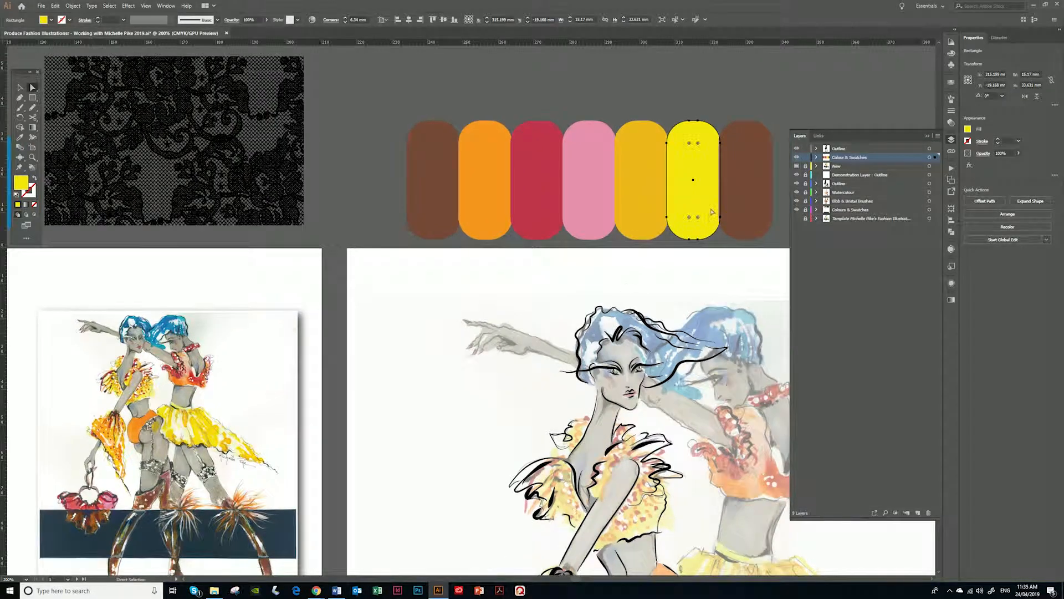
click(739, 202)
key(i)
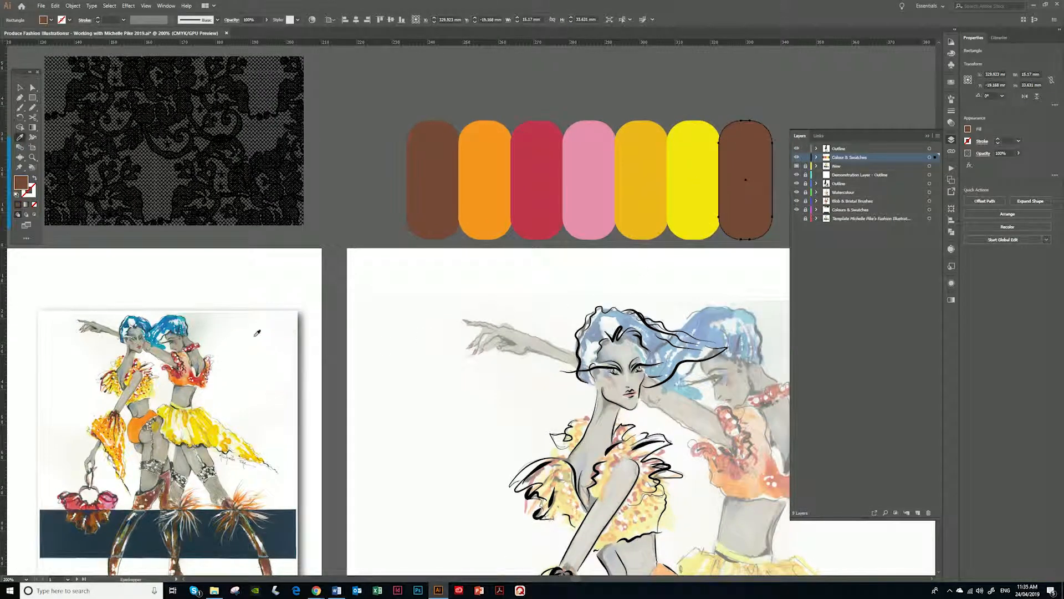
click(141, 317)
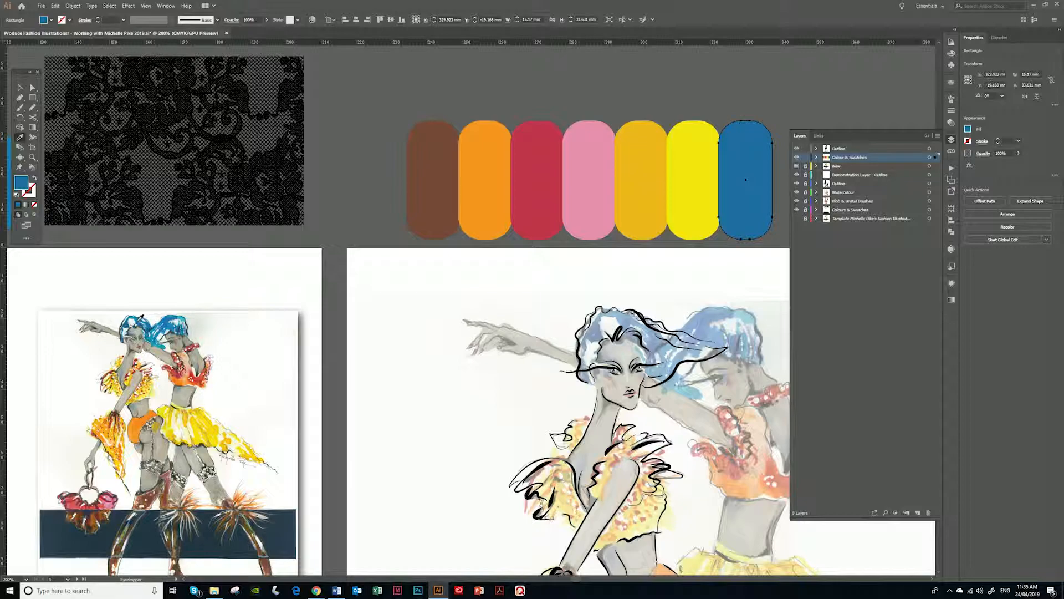
key(a)
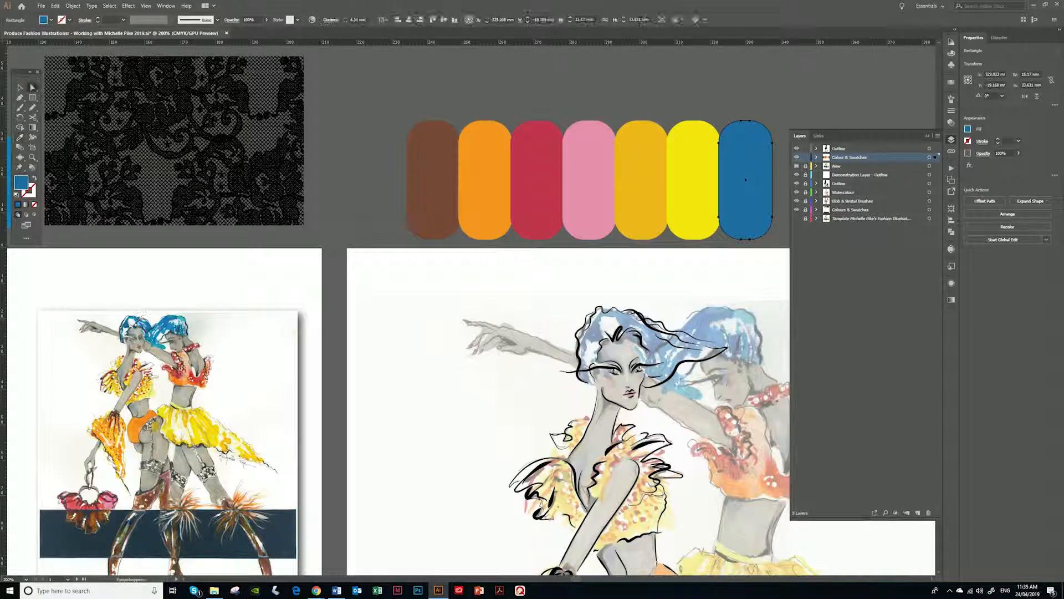
drag(771, 102, 694, 104)
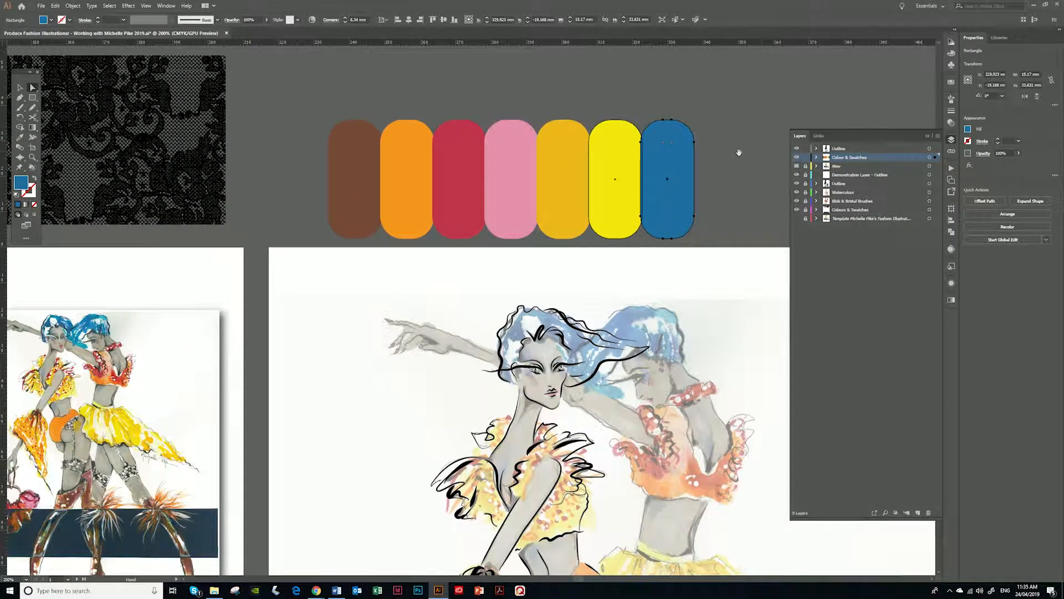
drag(741, 152, 640, 107)
click(675, 149)
drag(497, 180, 498, 207)
drag(142, 179, 425, 233)
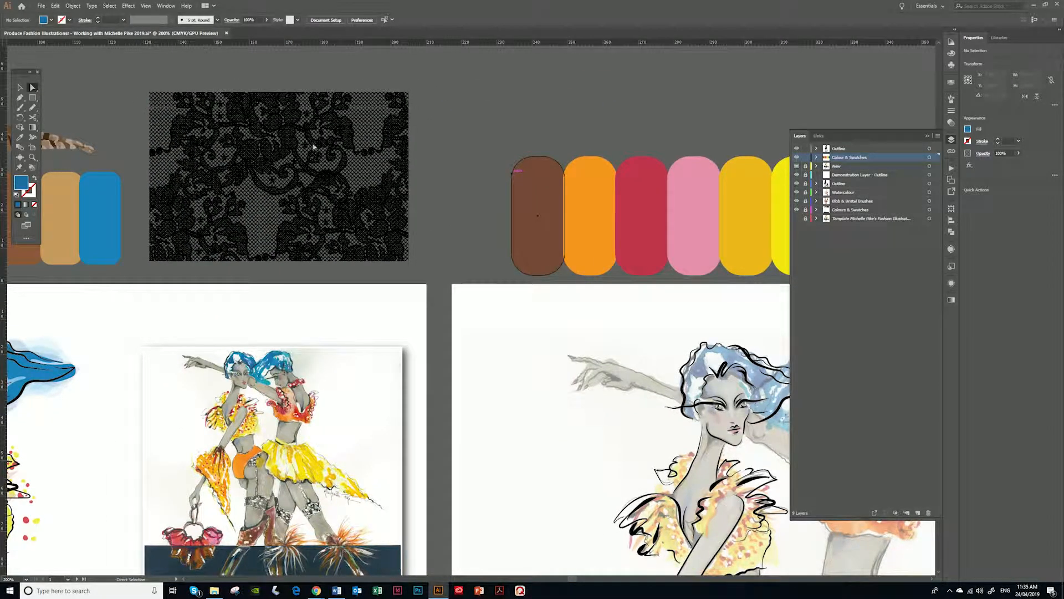
drag(551, 219, 204, 185)
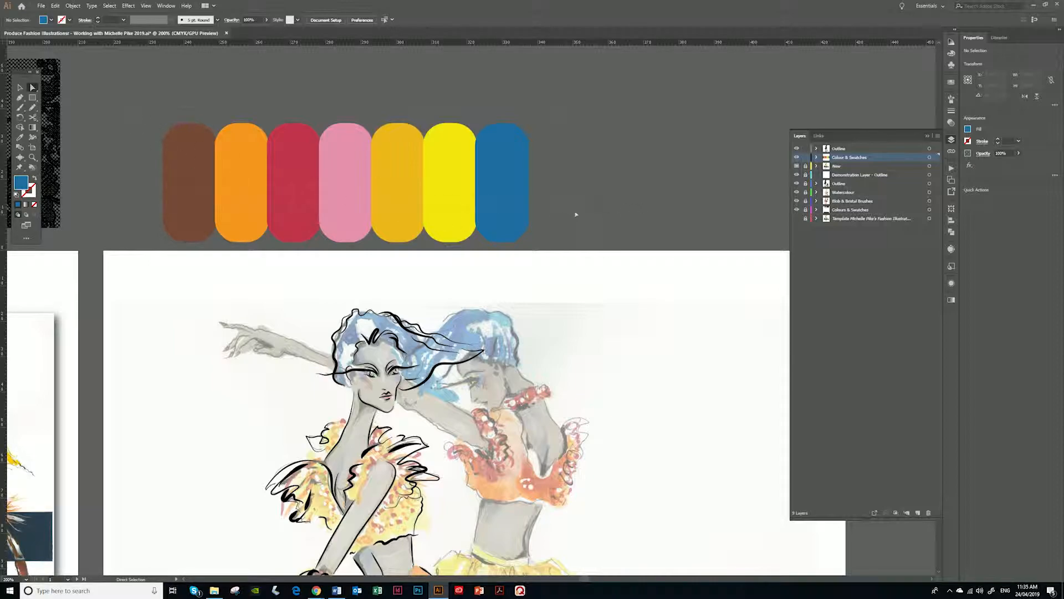
Recolour all seven swatches by limiting their colours to the PANTONE(R) F+H cotton TCX colour book, and deselect them
key(ctrl+a)
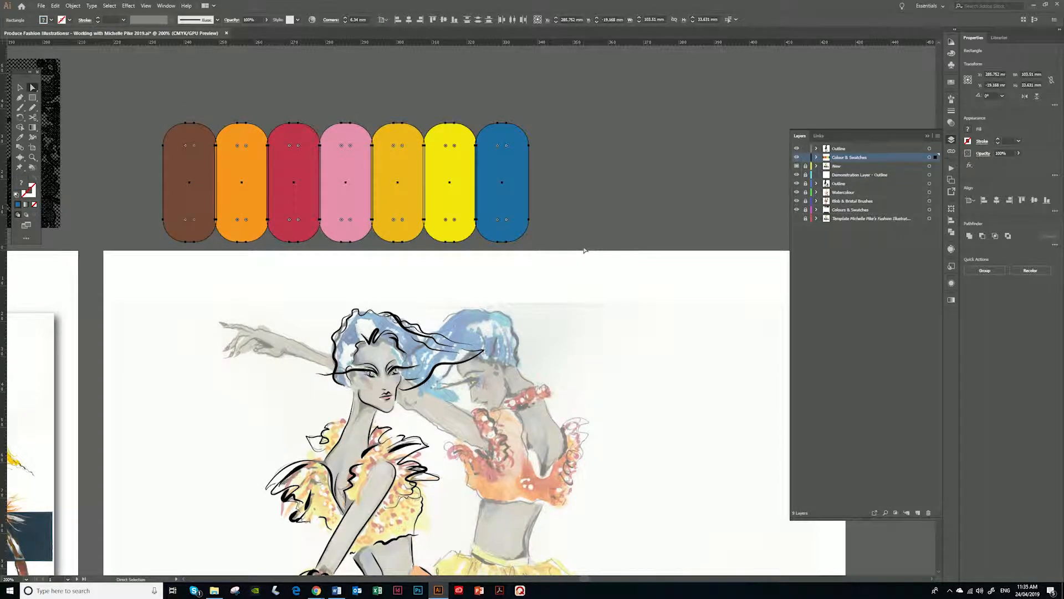
click(951, 81)
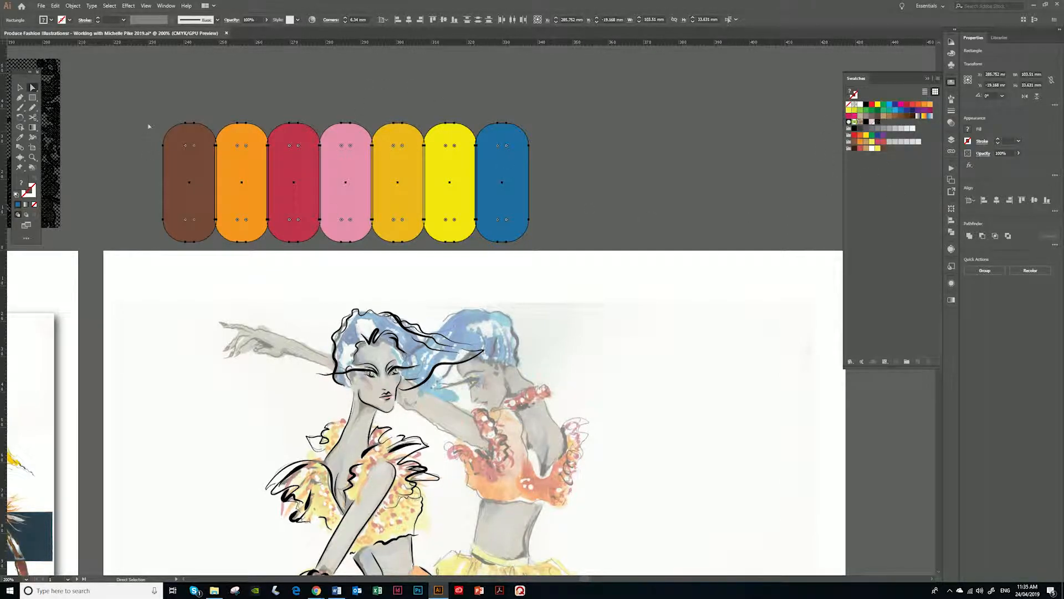
click(312, 20)
drag(930, 190, 689, 88)
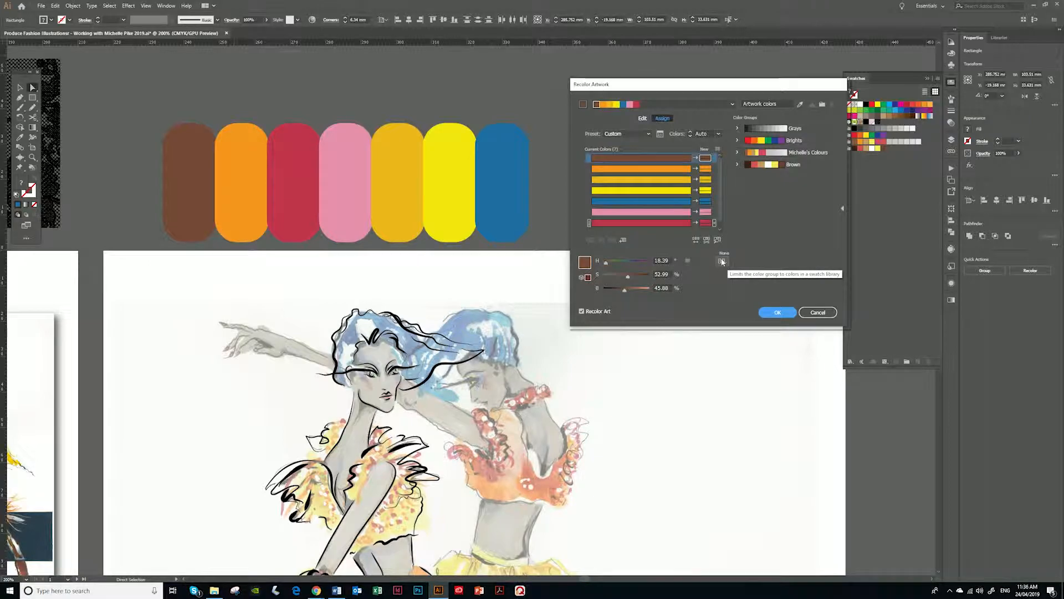
click(722, 261)
mouse_move(748, 314)
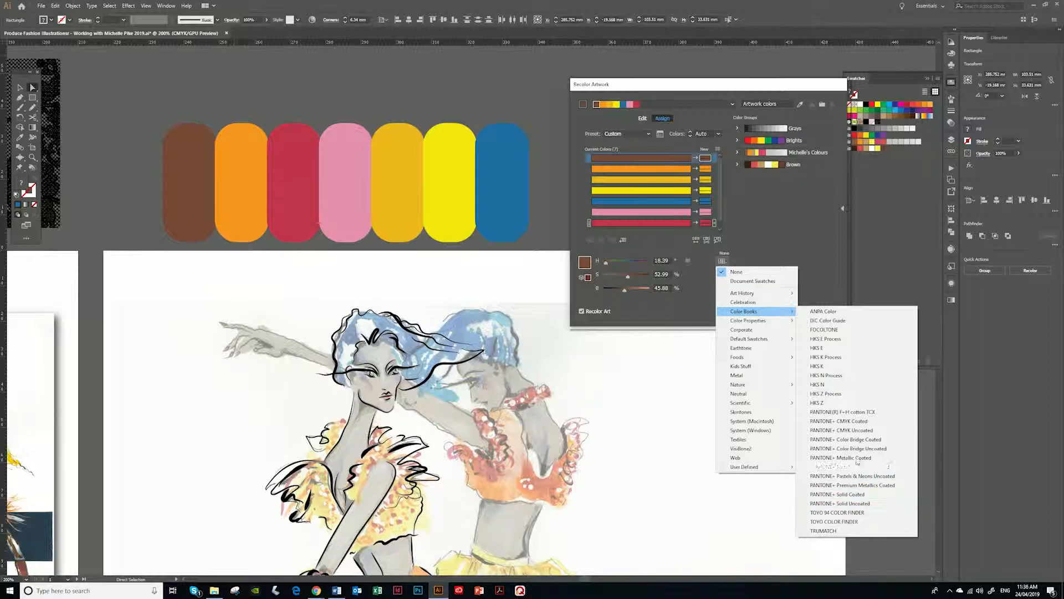
click(858, 413)
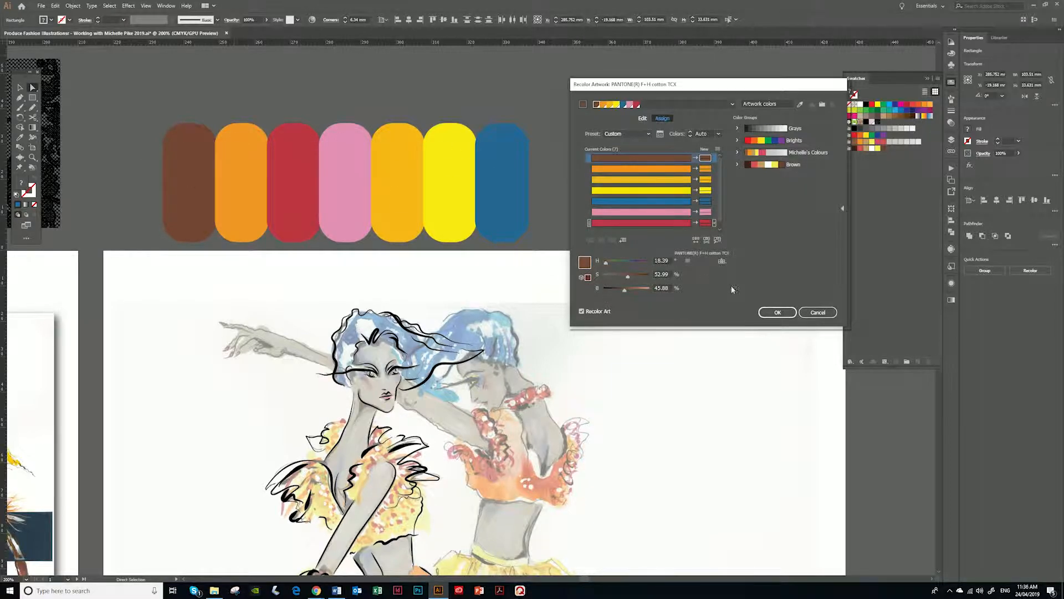
click(778, 313)
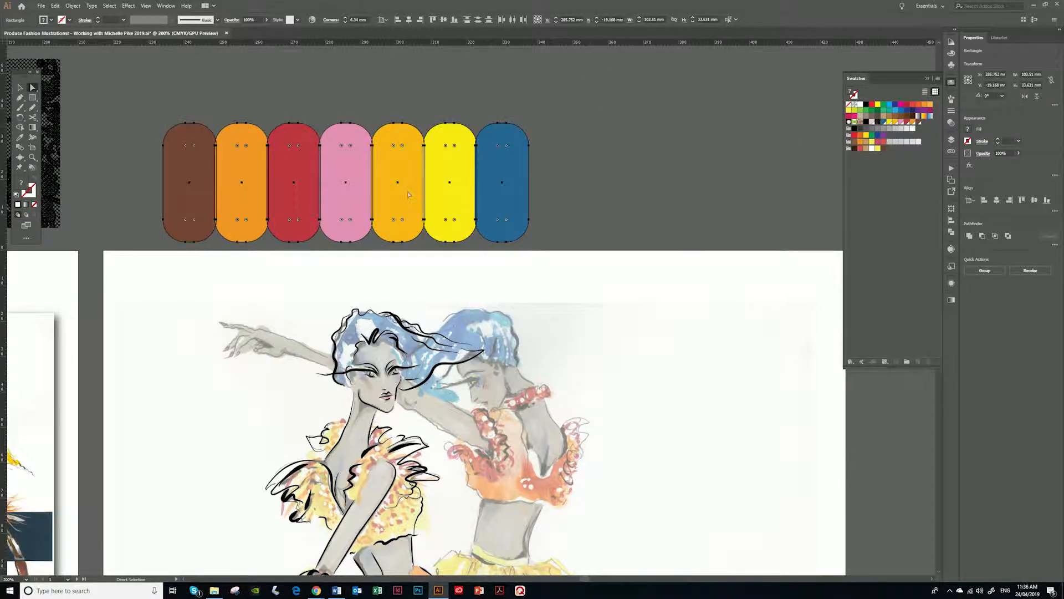
click(577, 105)
Examine the Pantone references of the recoloured swatches one by one, from the blue swatch to the orange one
click(951, 53)
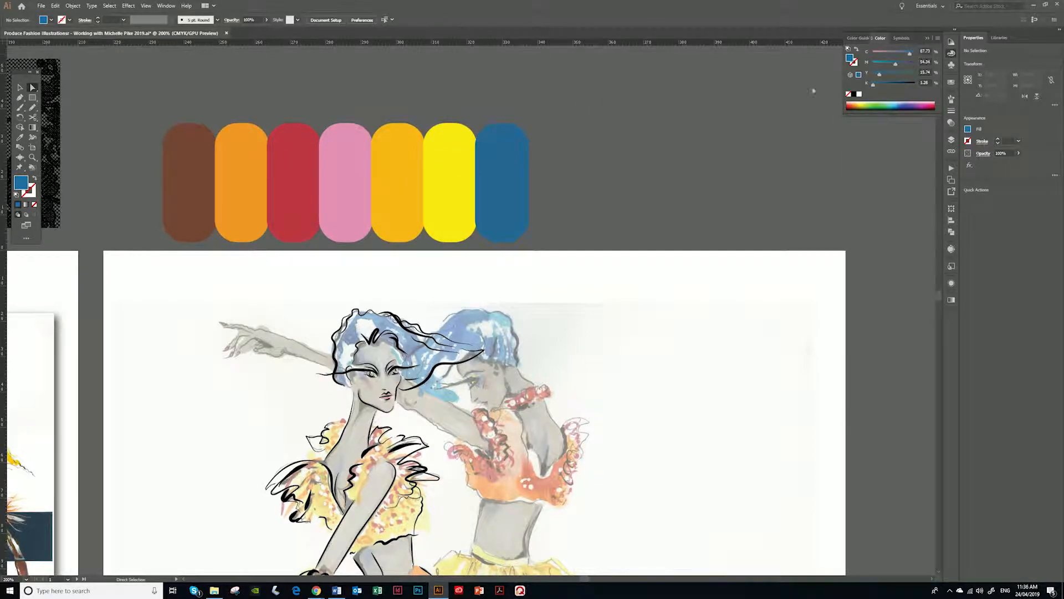
click(506, 173)
click(458, 173)
click(407, 179)
click(344, 185)
click(295, 179)
click(234, 179)
click(158, 99)
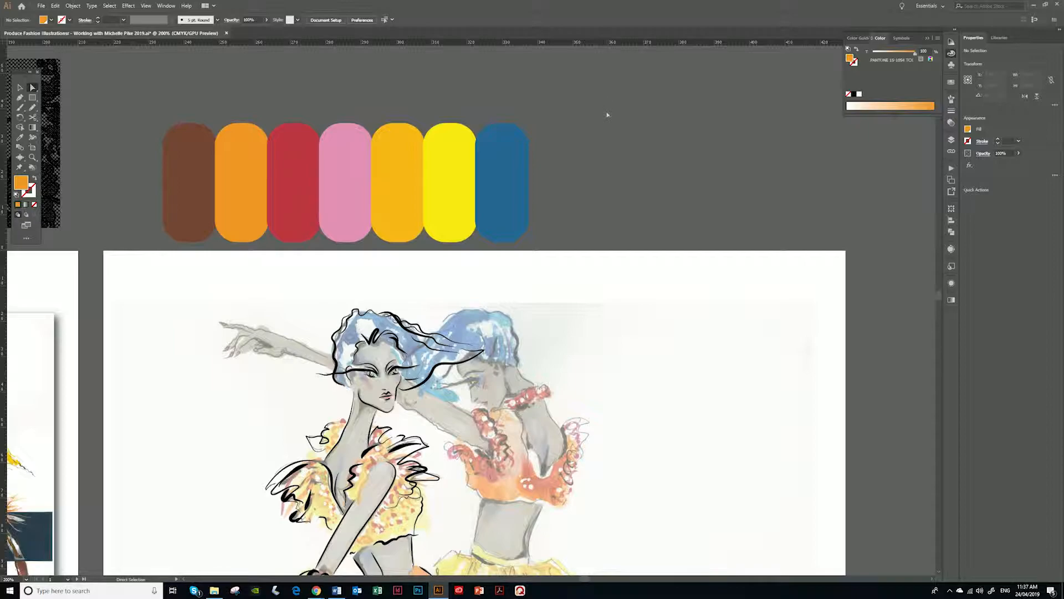
Save the seven swatches' colours as a new colour group from the selected artwork, named after the 2019 illustration
click(952, 82)
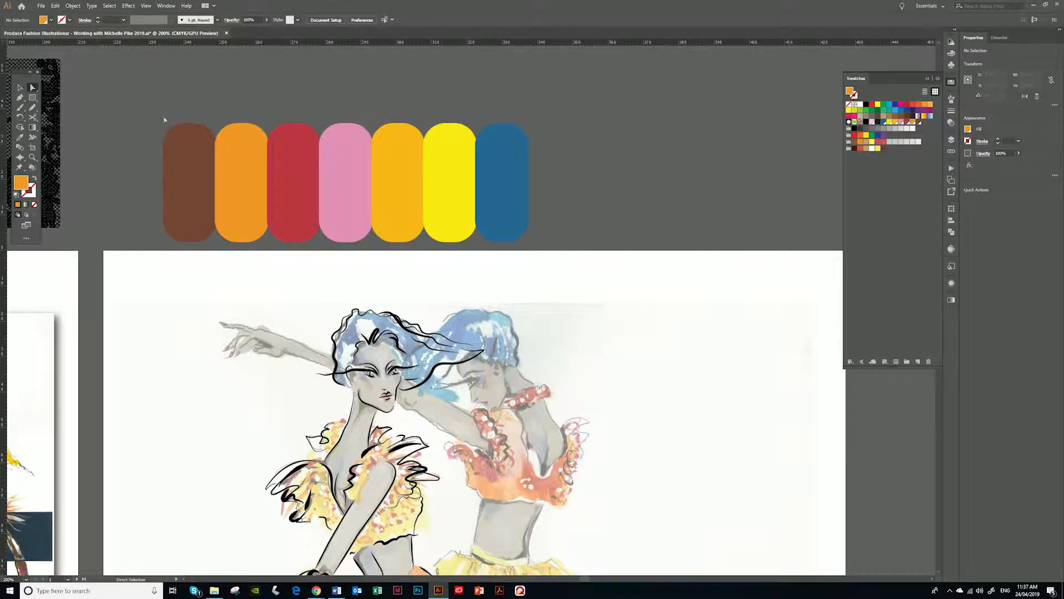
drag(156, 137, 556, 249)
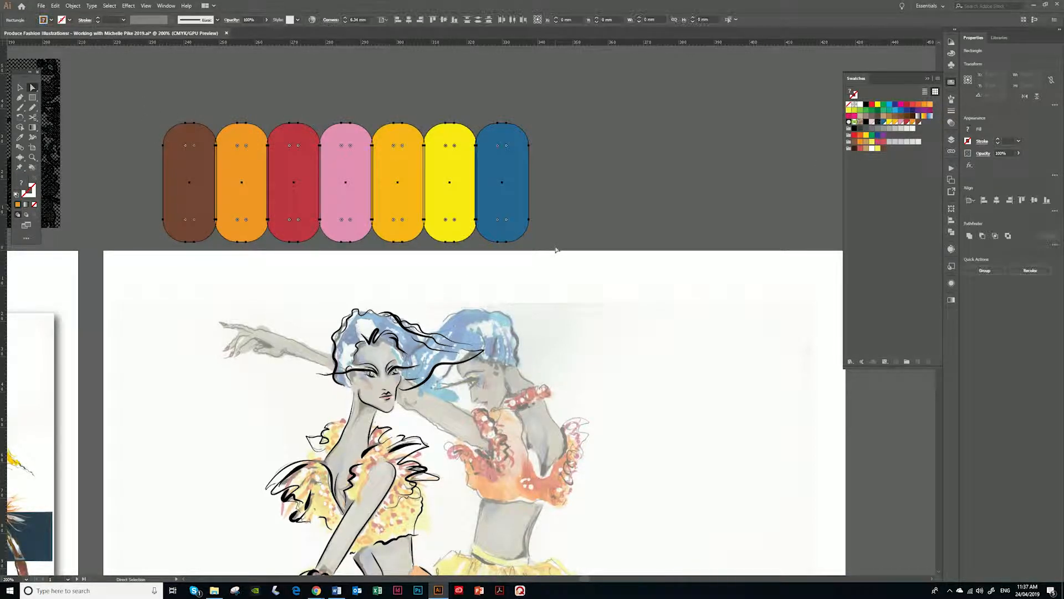
click(939, 79)
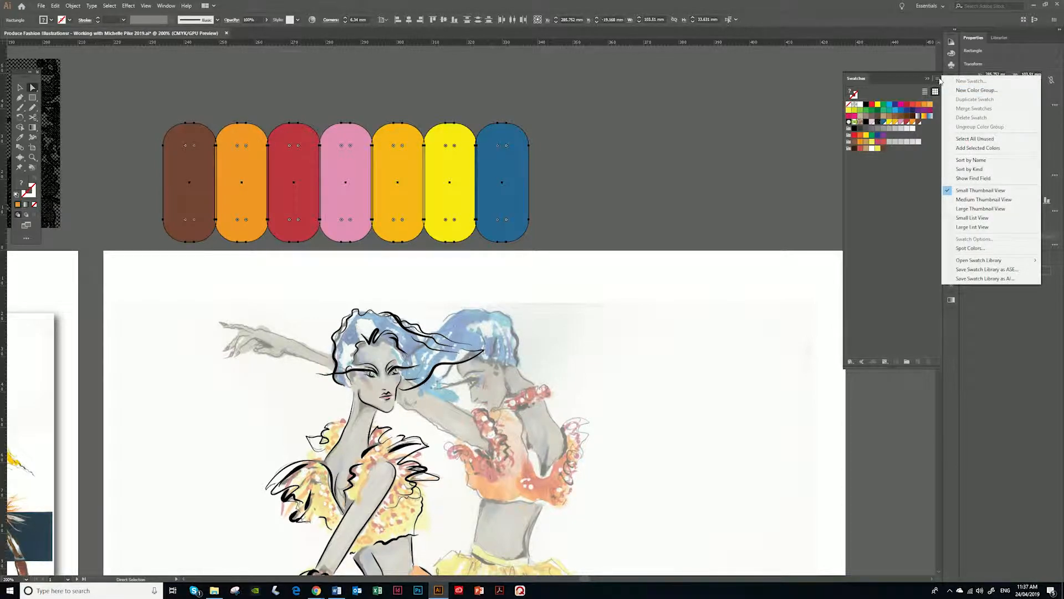
click(977, 89)
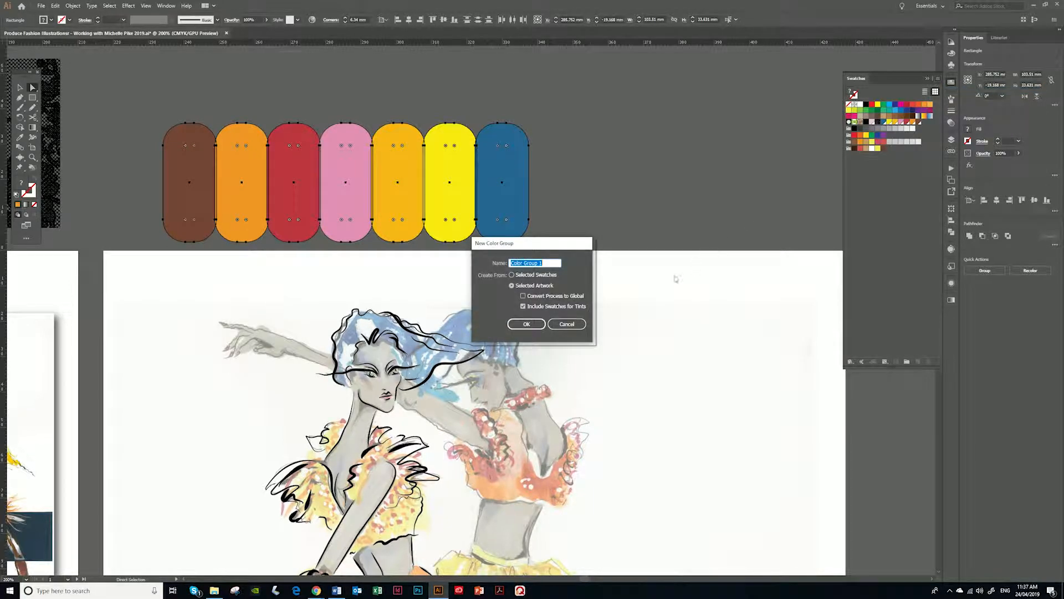
text(f)
text(llustraion 2019)
key(Return)
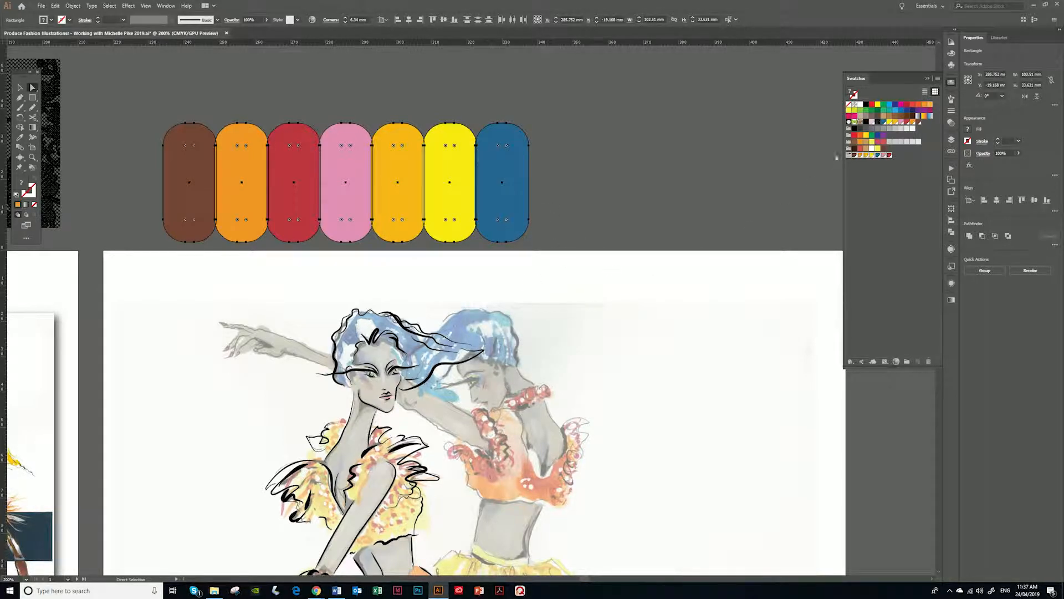
click(837, 163)
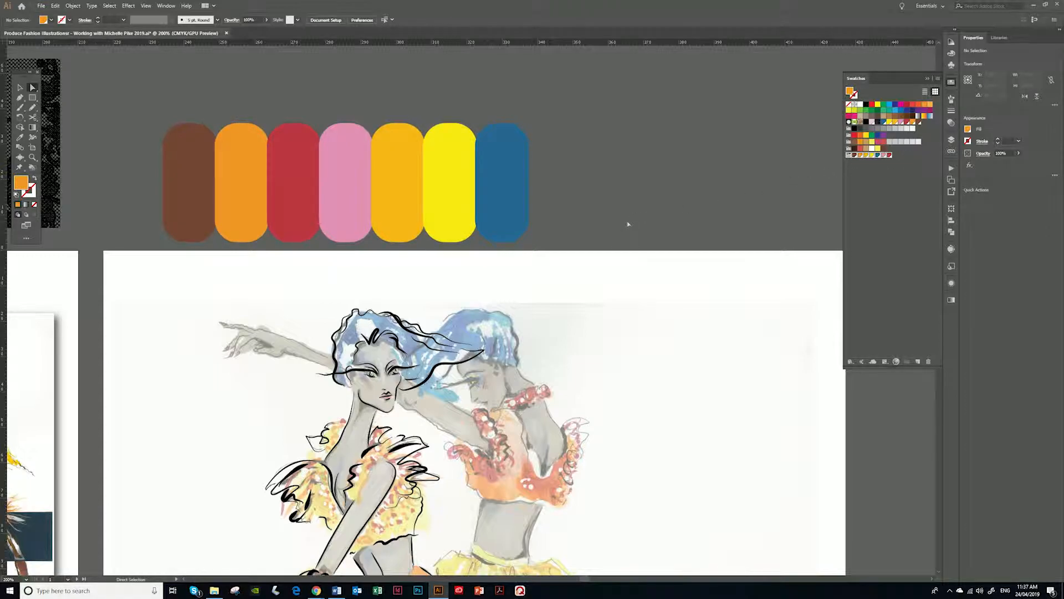
Lock the Colour & Swatches layer and create a new layer named Garment Fill directly above it
key(ctrl+minus)
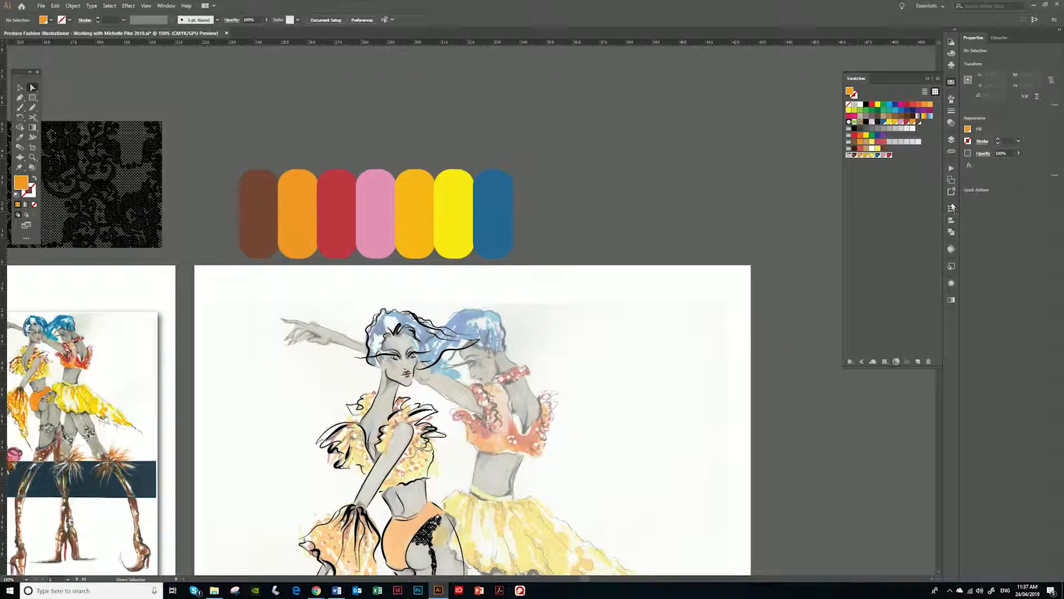
click(952, 140)
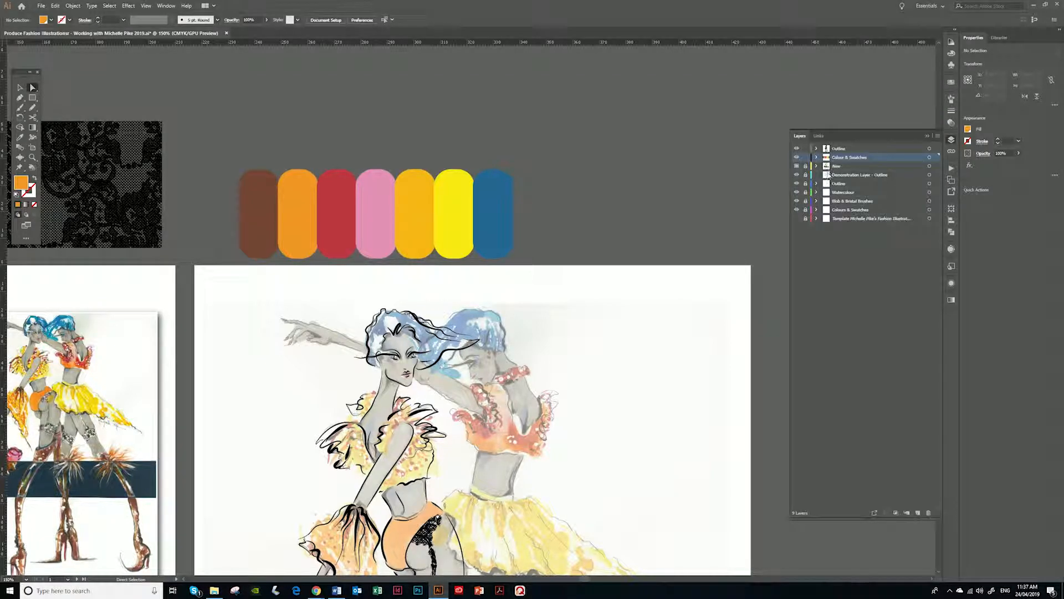
click(806, 158)
click(918, 513)
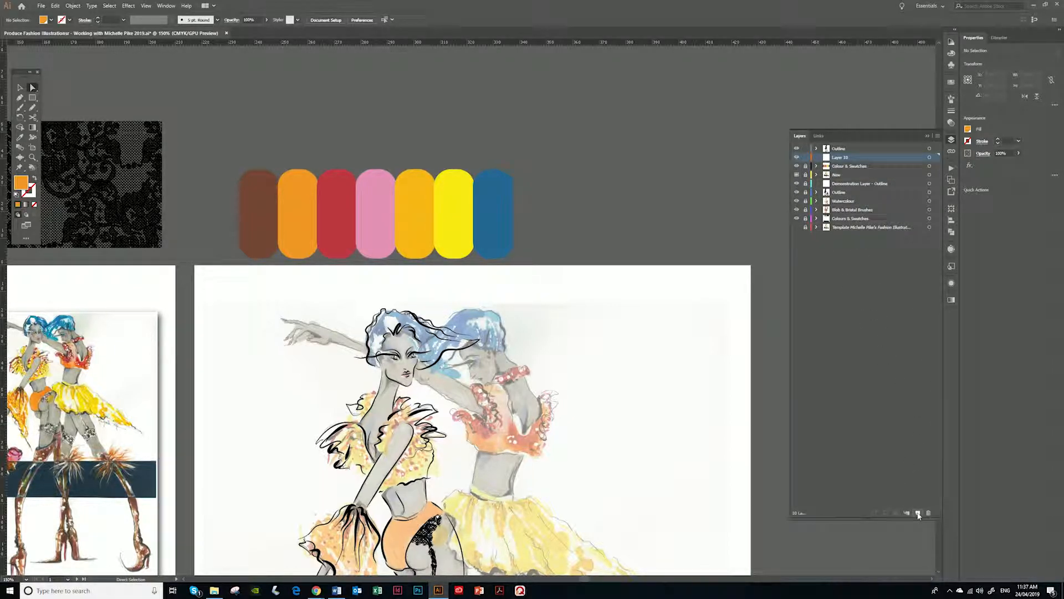
double_click(840, 158)
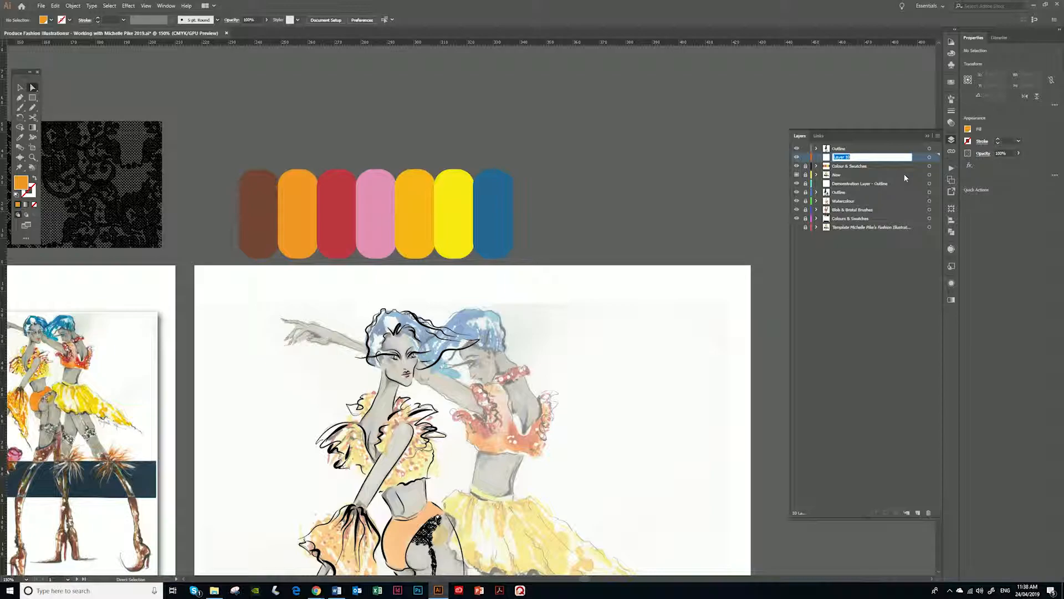
text(Garment Fill)
key(Return)
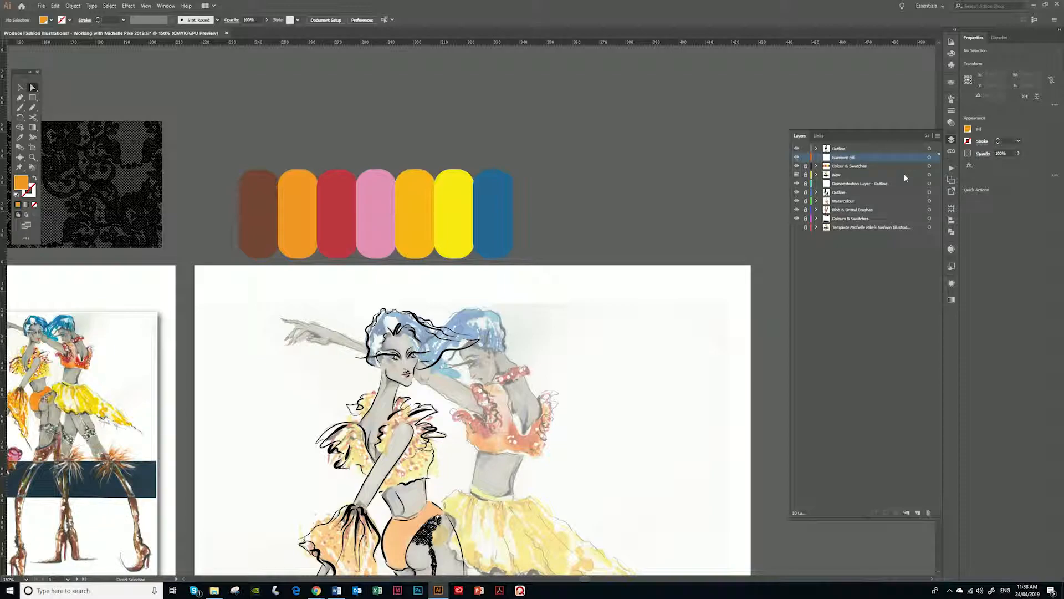
Hide the Demonstration Layer - Outline, lower Outline, Watercolour, Blob & Bridal Brushes and Colours & Swatches layers
drag(574, 422, 568, 137)
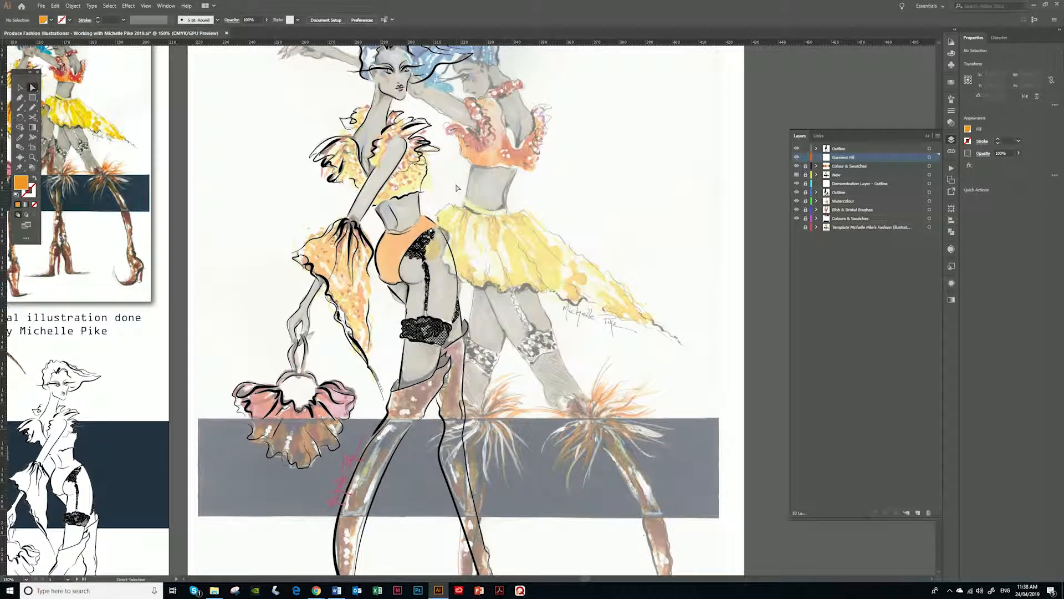
scroll(588, 204, up, 2)
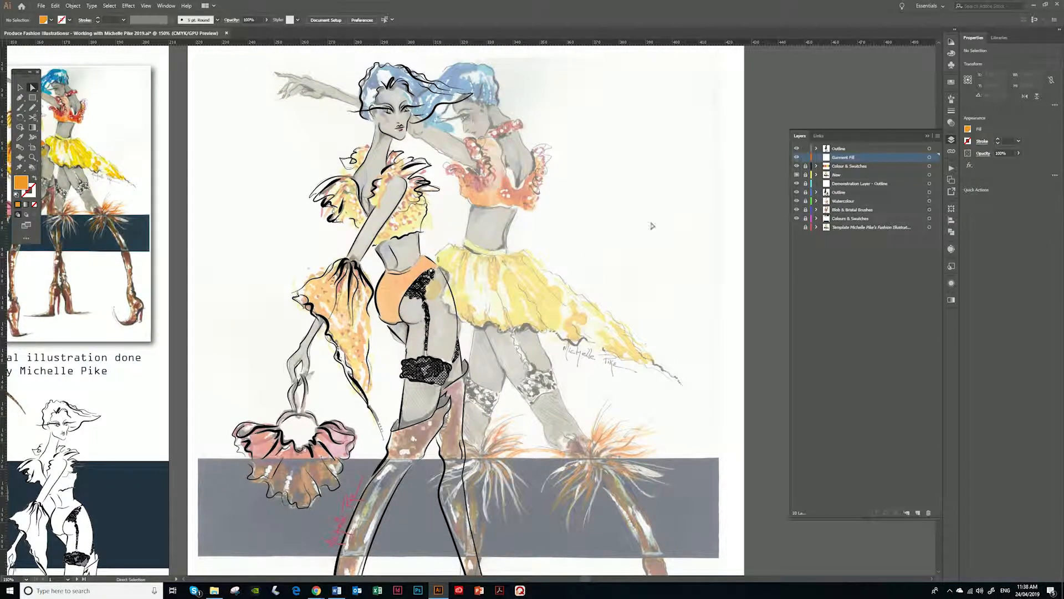
click(797, 219)
click(797, 210)
click(797, 200)
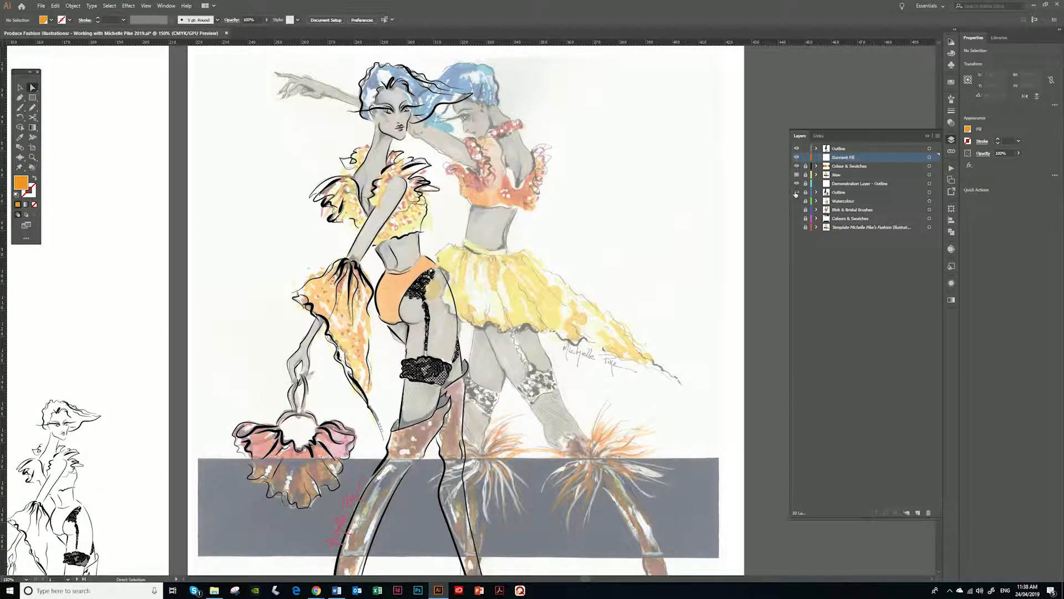
click(797, 193)
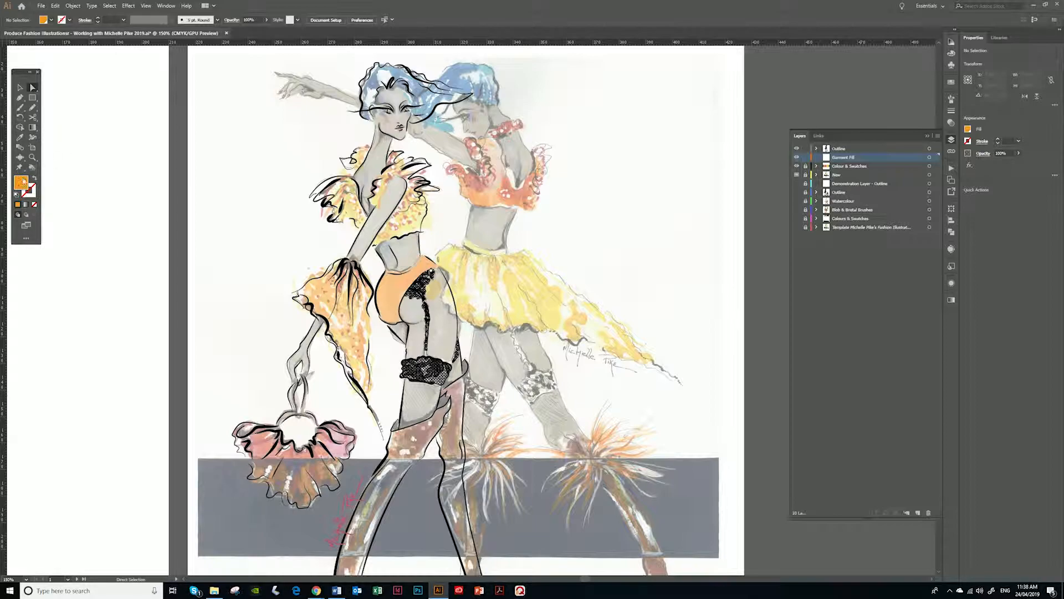
Activate the Blob Brush tool and lock the uppermost Outline layer, keeping Garment Fill as the active layer
click(22, 108)
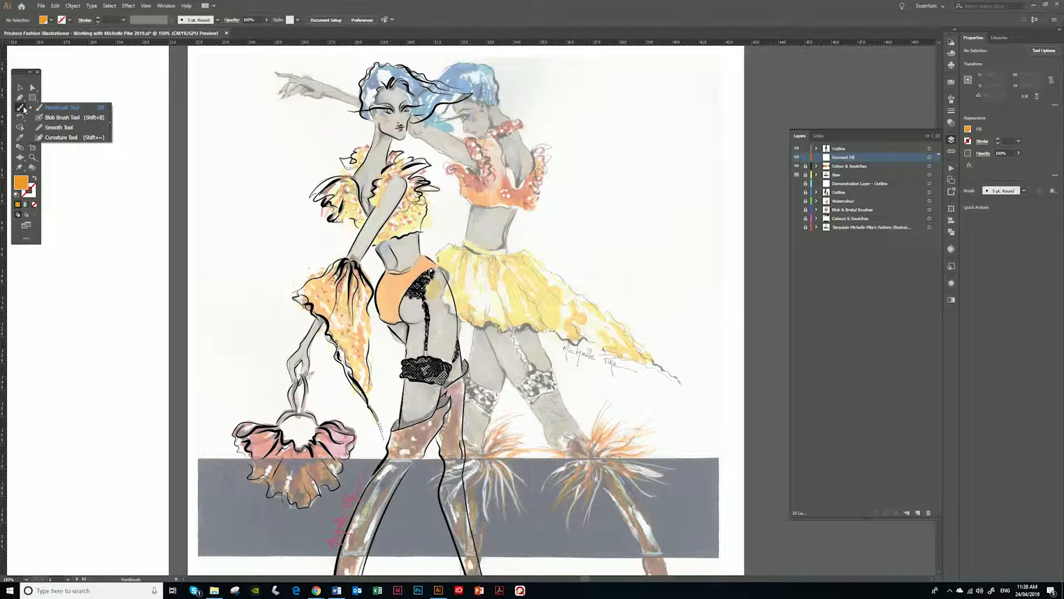
click(61, 118)
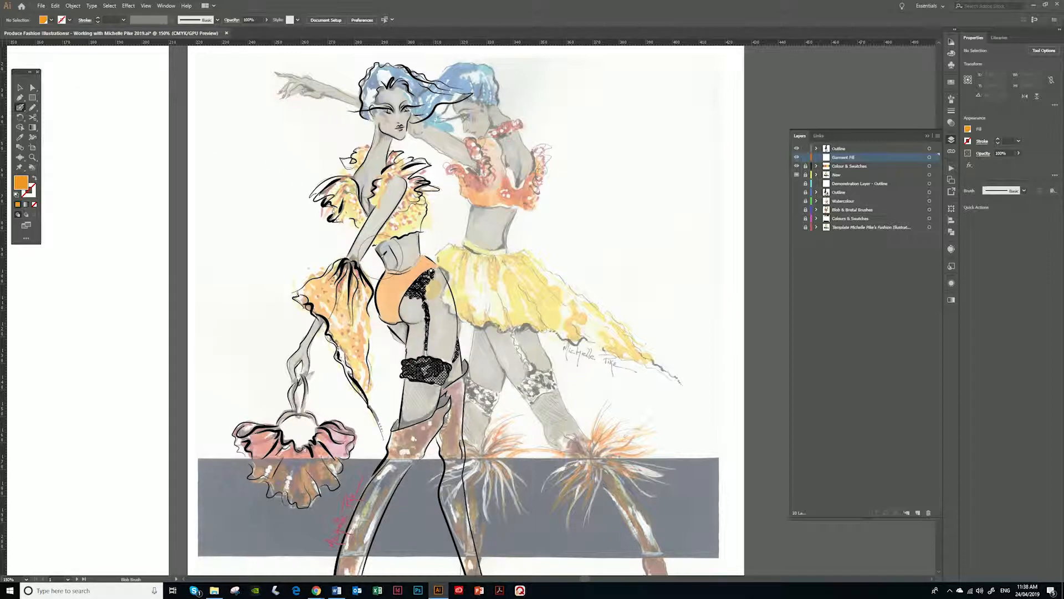
key(ctrl+=)
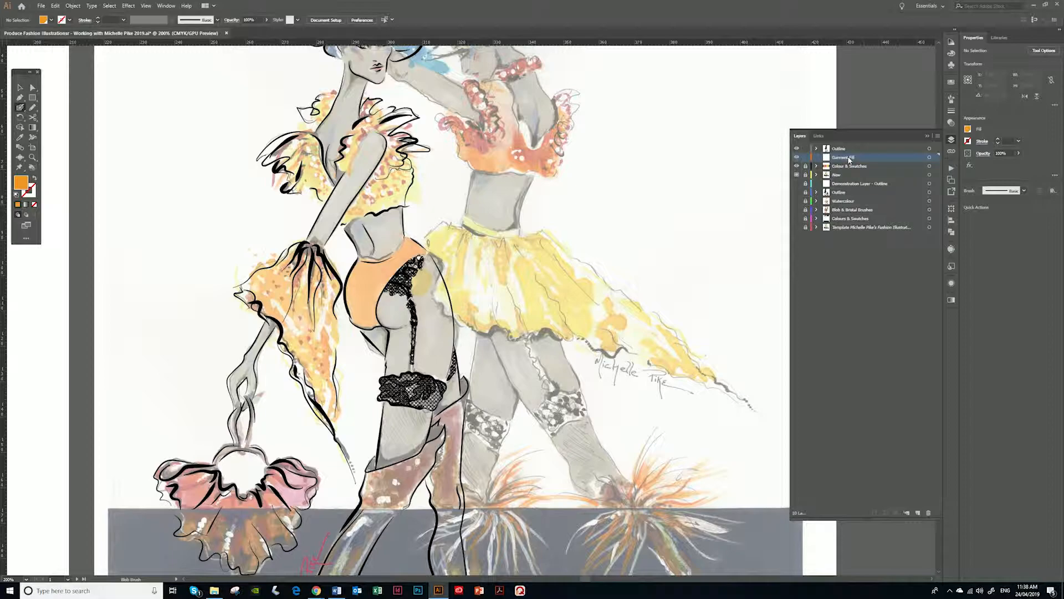
click(805, 148)
click(379, 272)
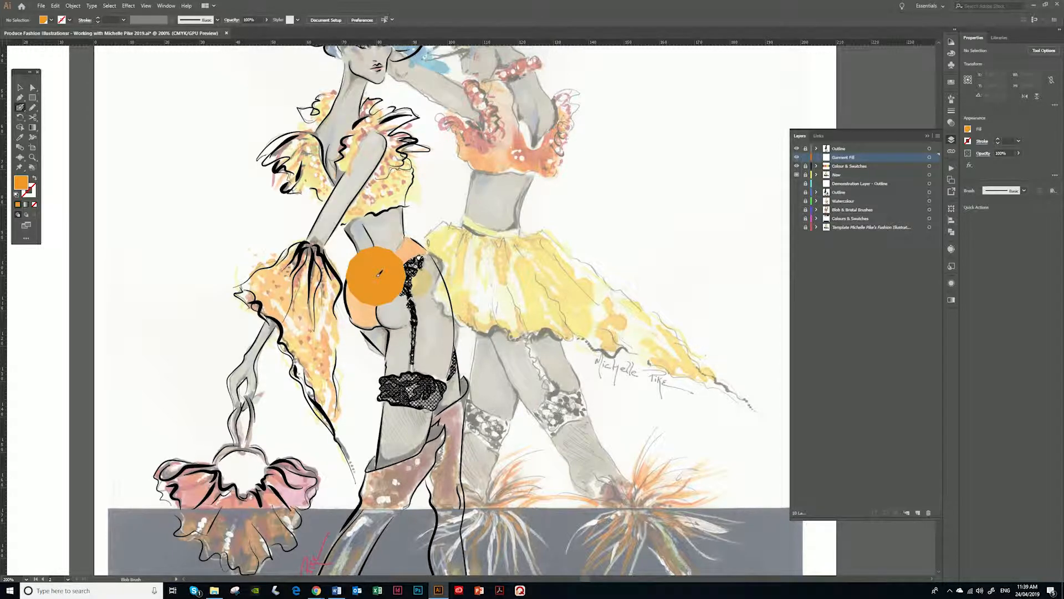
key(shift+x)
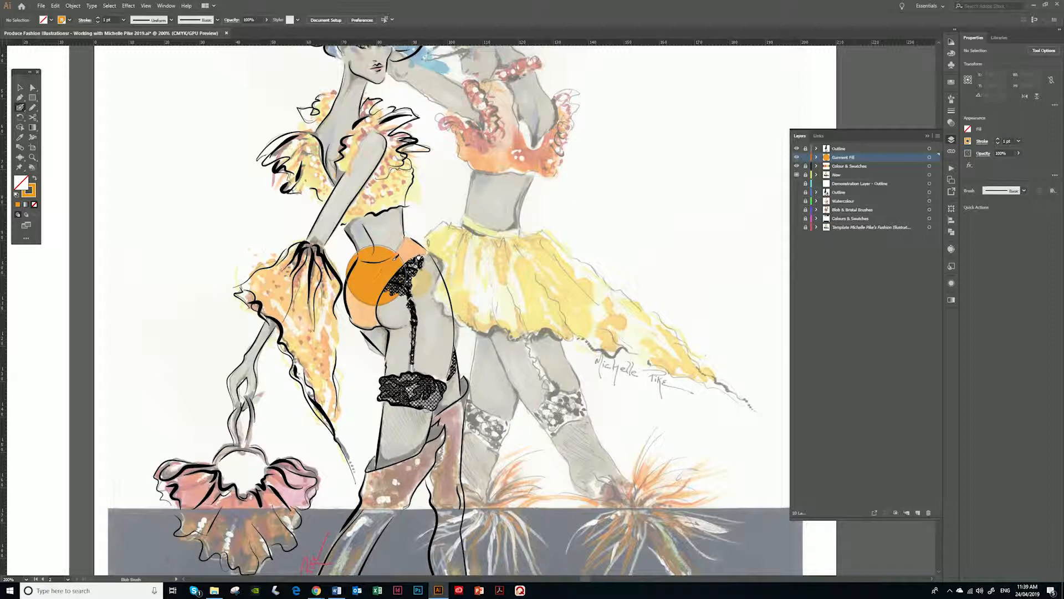
drag(379, 273, 389, 272)
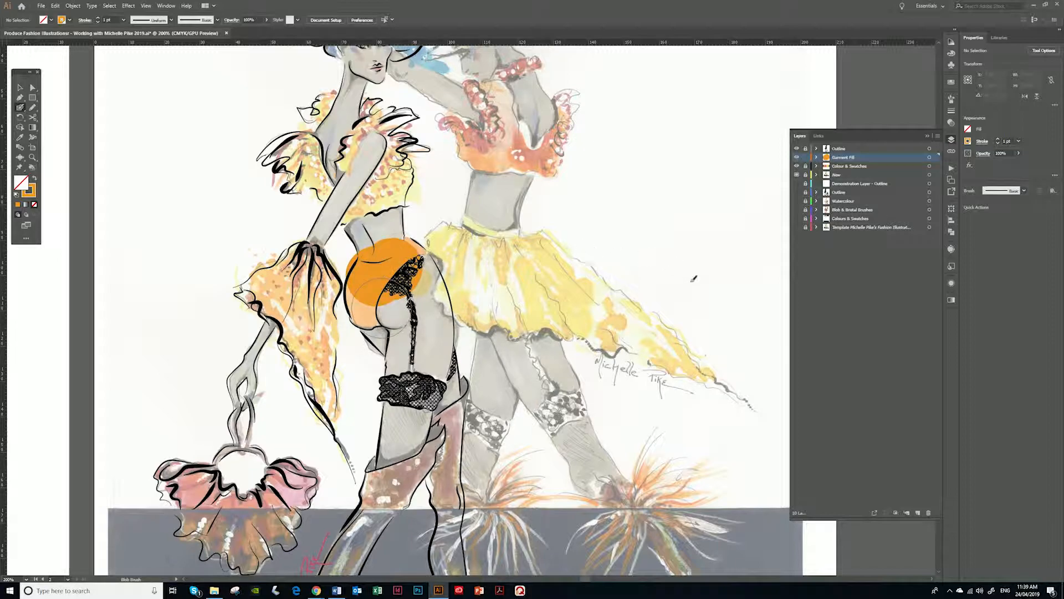
key(ctrl+z)
key(ctrl+z)
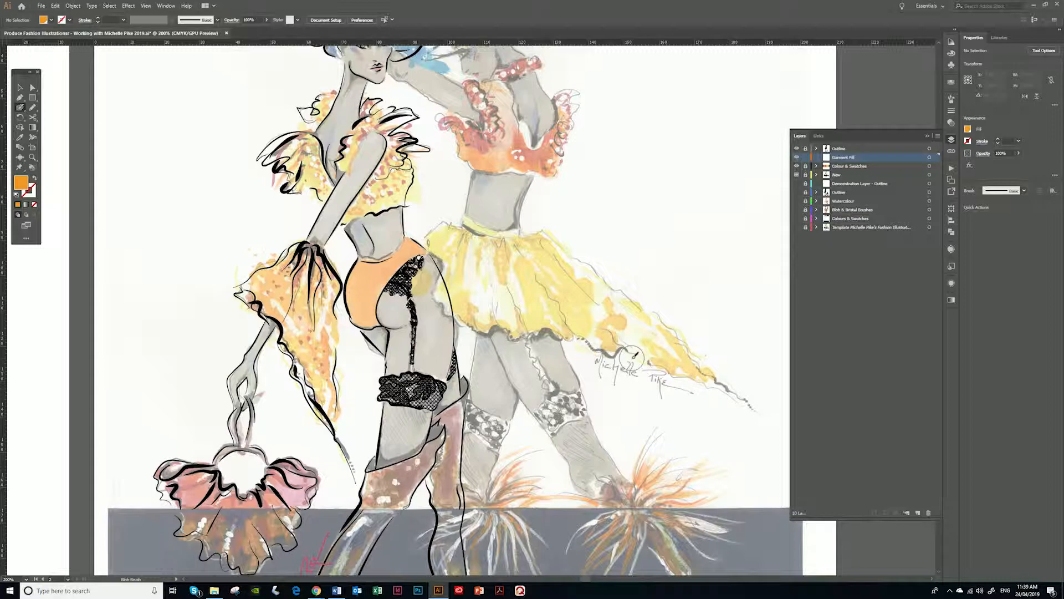
Paint the outlined figure's briefs solid orange with the Blob Brush, from the hip up to the waistband and along the lace edge
key(ctrl+=)
key(ctrl+=)
key(ctrl+=)
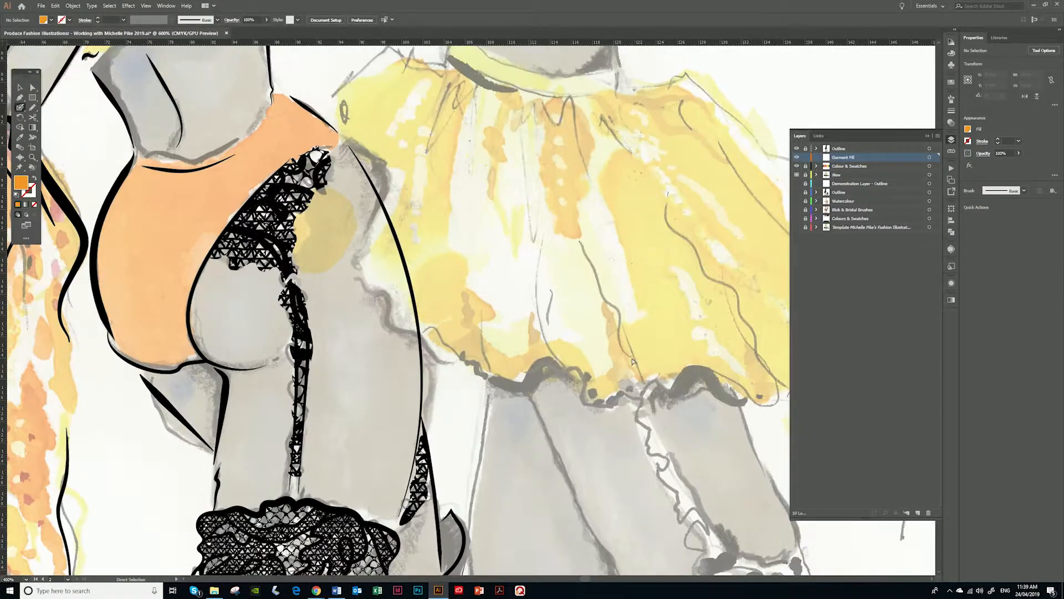
click(190, 280)
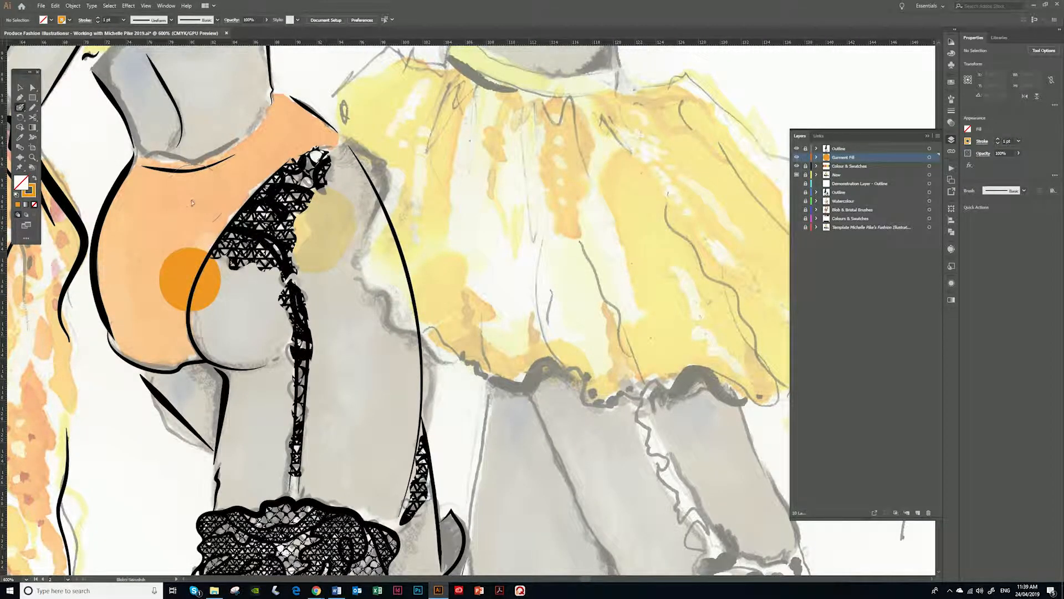
key(ctrl+z)
mouse_move(159, 184)
mouse_down()
mouse_move(129, 268)
mouse_move(141, 320)
mouse_move(164, 339)
mouse_move(156, 309)
mouse_move(195, 195)
mouse_up()
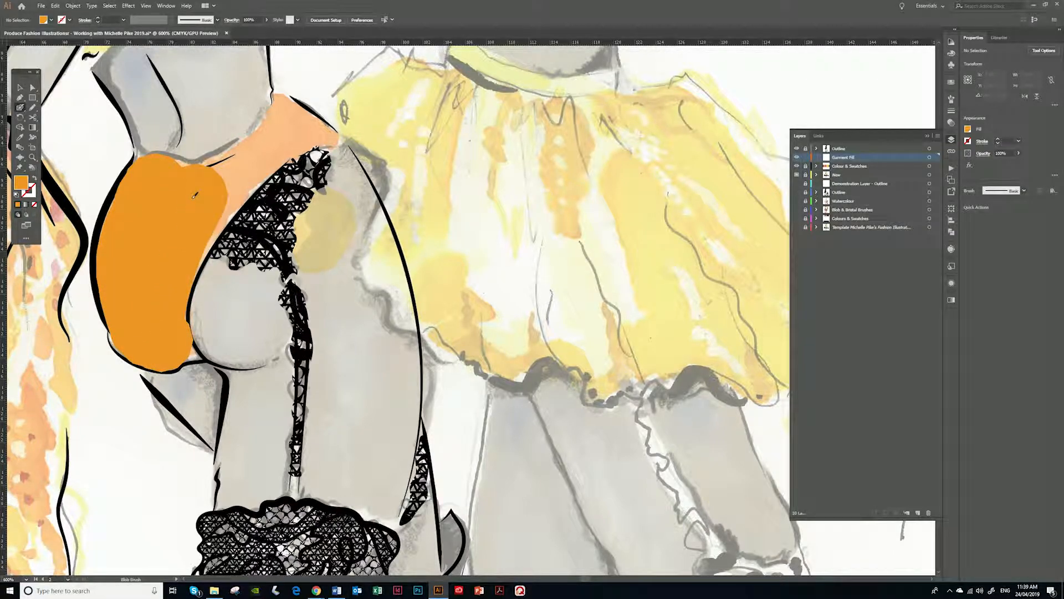
key(shift+x)
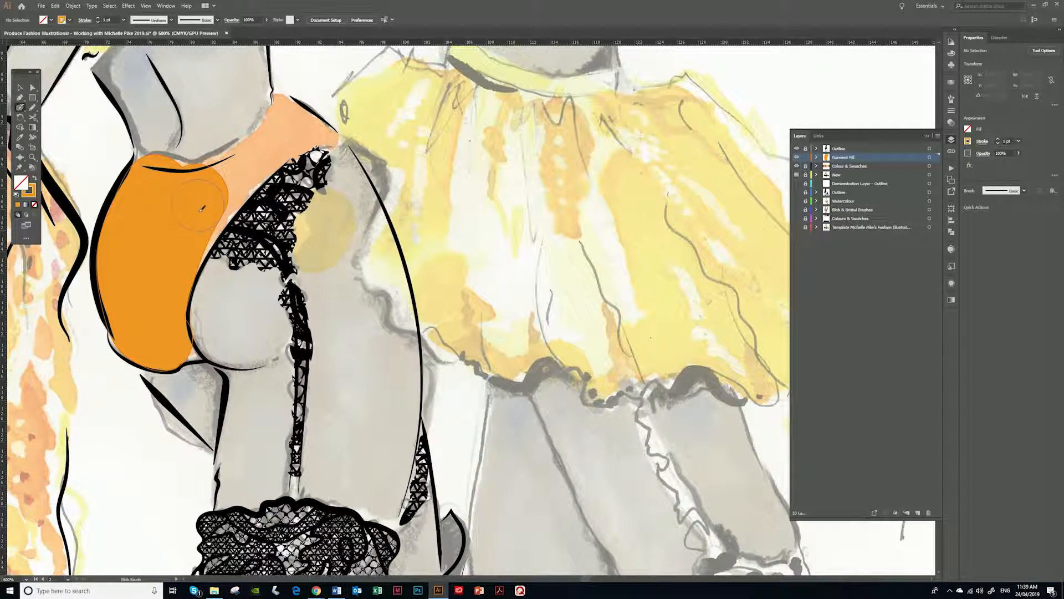
mouse_move(189, 254)
mouse_down()
mouse_move(256, 161)
mouse_move(311, 139)
mouse_move(313, 120)
mouse_move(285, 114)
mouse_move(264, 150)
mouse_up()
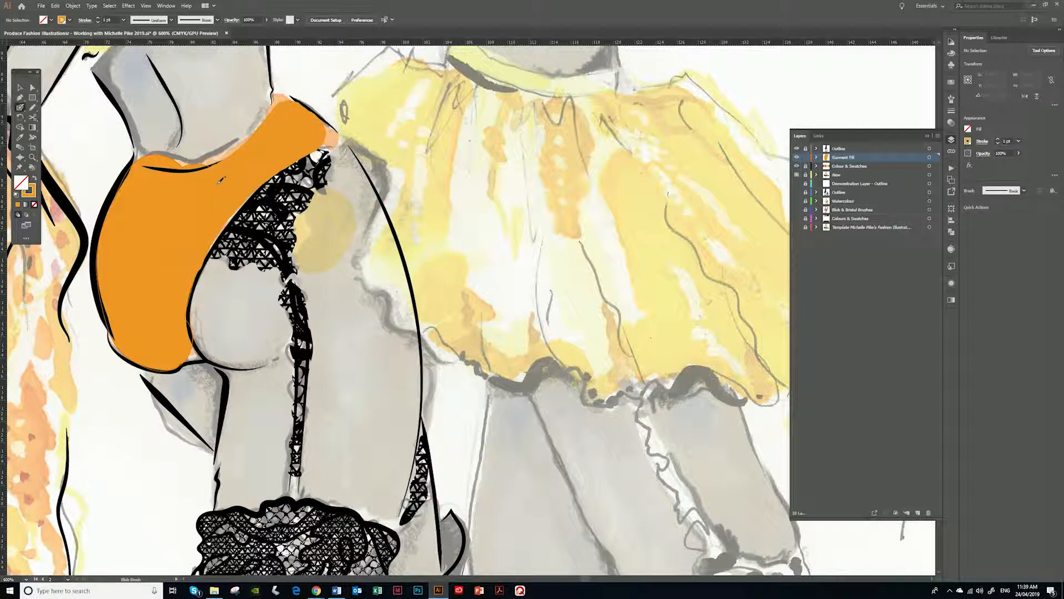
mouse_move(189, 185)
mouse_down()
mouse_move(167, 166)
mouse_move(135, 166)
mouse_move(212, 163)
mouse_up()
key(ctrl+z)
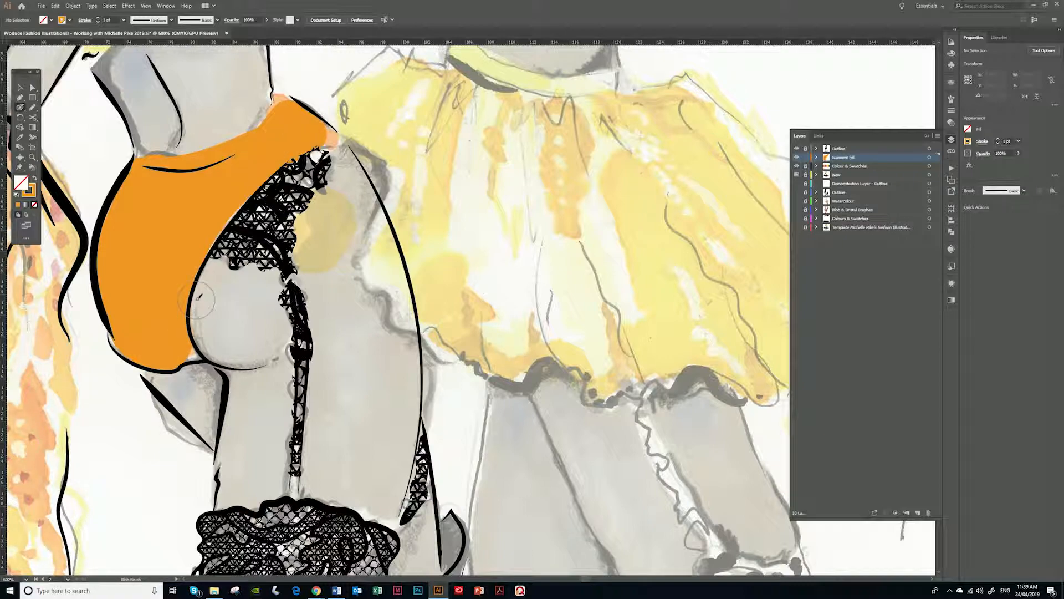
Reshape the orange briefs fill with the Pencil tool so its waistband, side point and lower edges follow the black outline
key(a)
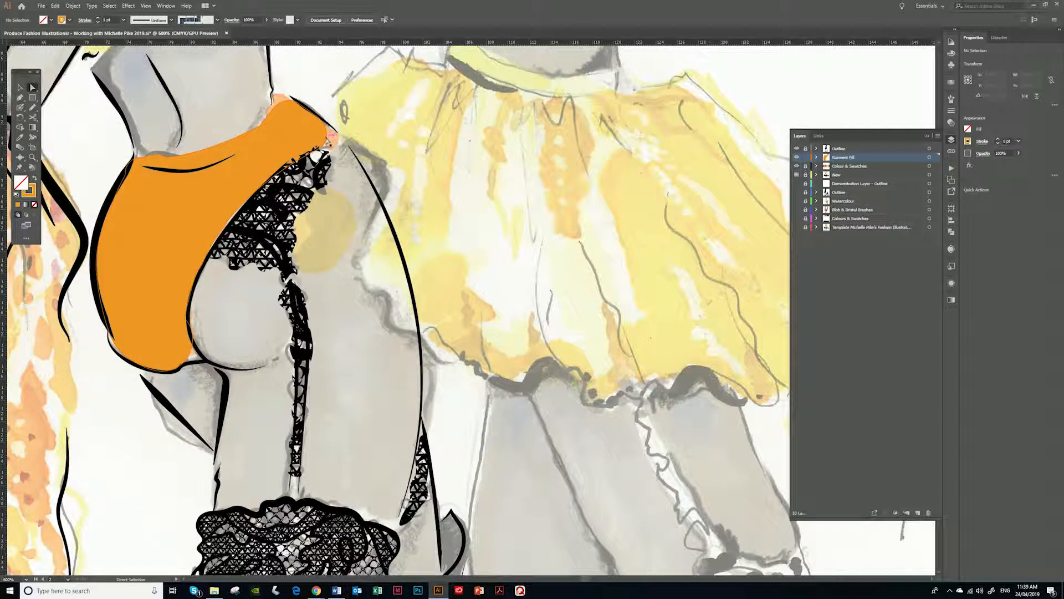
click(322, 121)
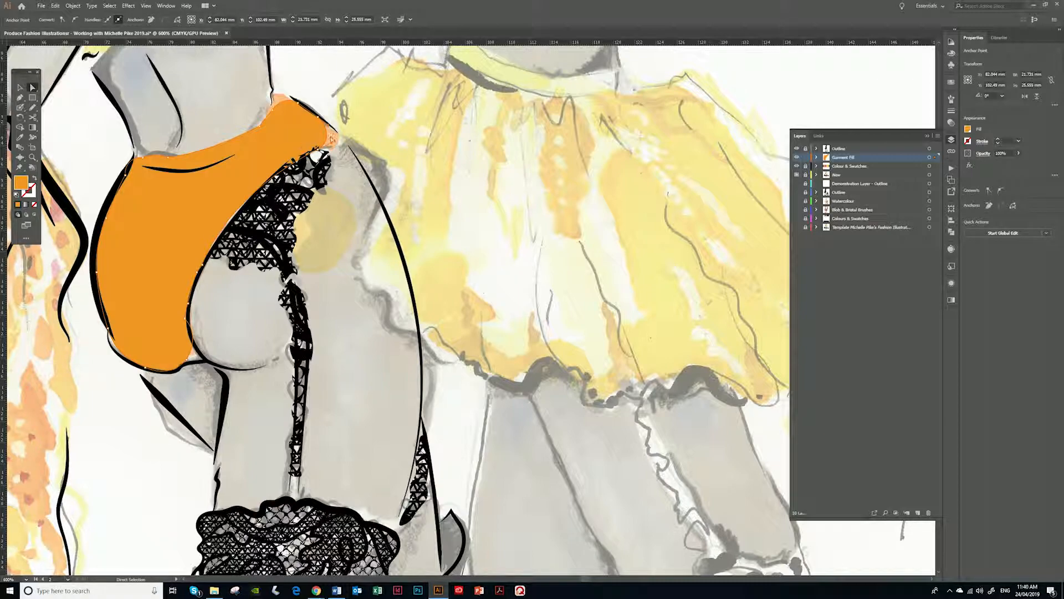
key(n)
drag(331, 124, 317, 116)
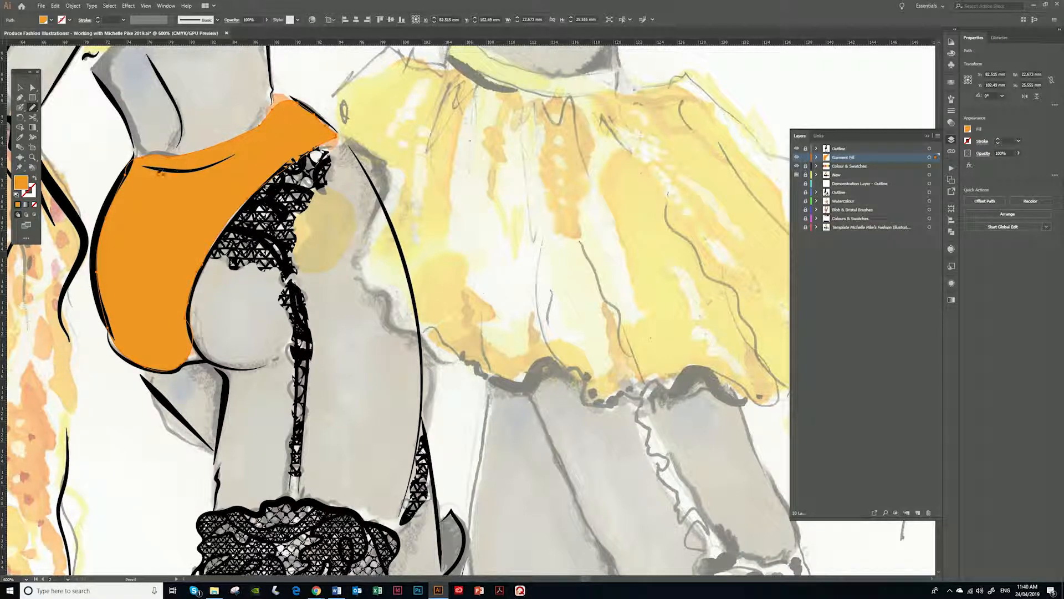
drag(127, 176, 223, 157)
drag(277, 101, 279, 104)
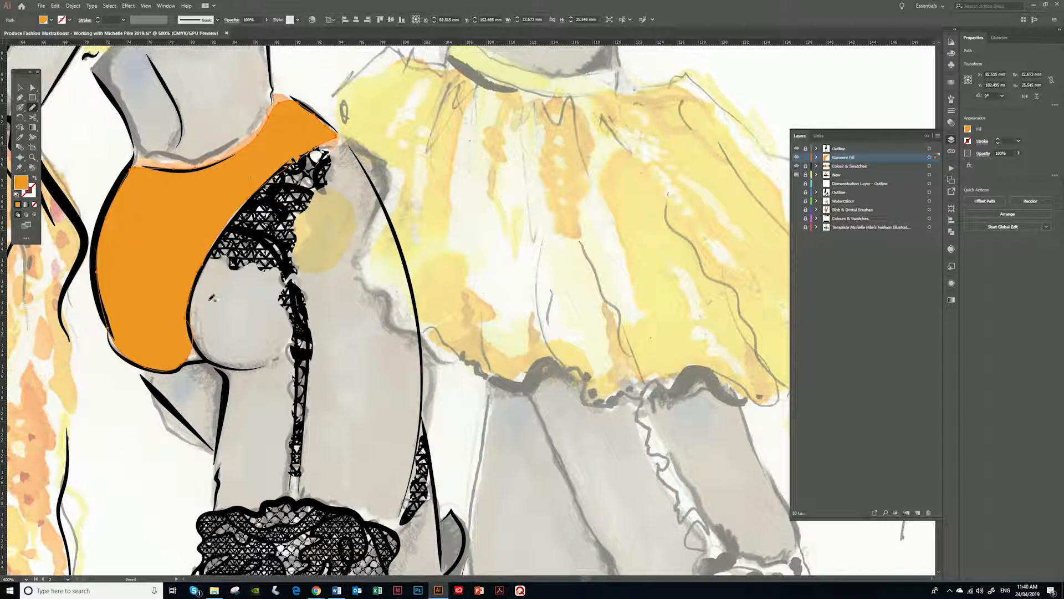
mouse_move(190, 331)
mouse_down()
mouse_move(193, 279)
mouse_move(190, 326)
mouse_move(212, 357)
mouse_move(167, 370)
mouse_up()
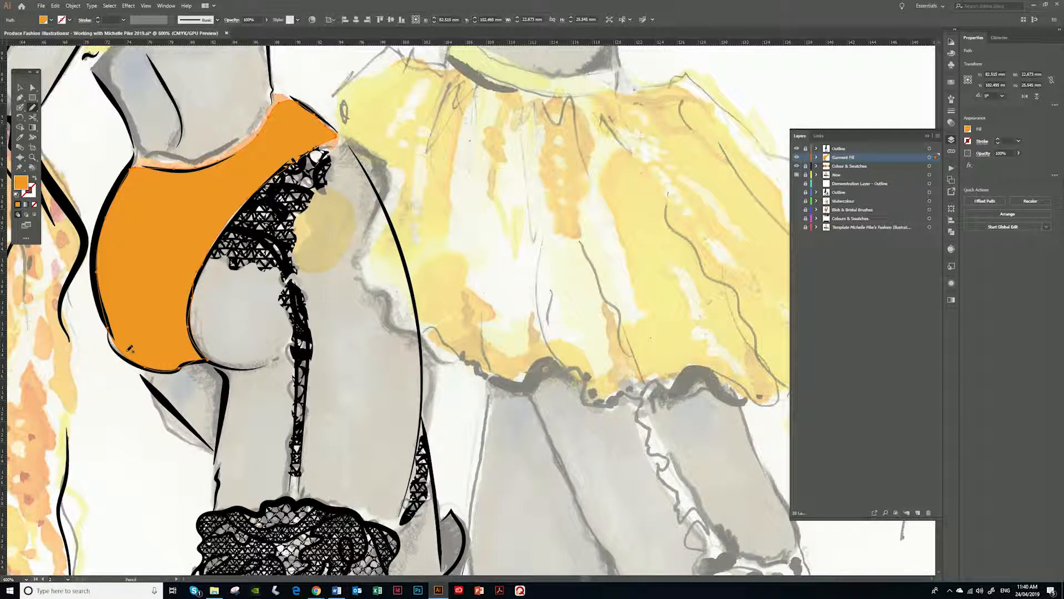
drag(117, 344, 113, 331)
key(ctrl+minus)
key(ctrl+minus)
key(ctrl+minus)
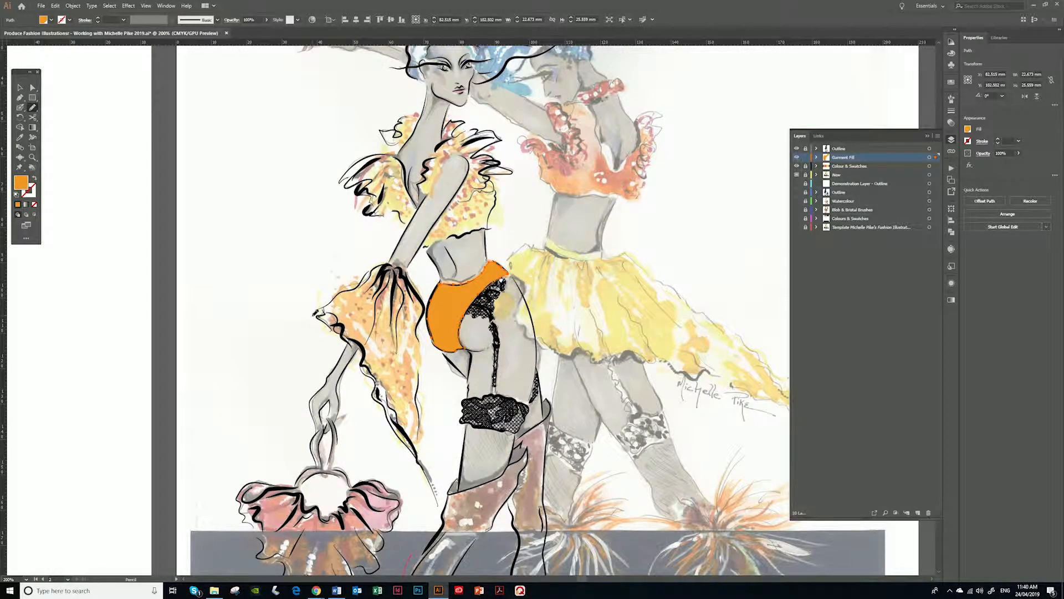
key(a)
key(space)
drag(661, 204, 596, 292)
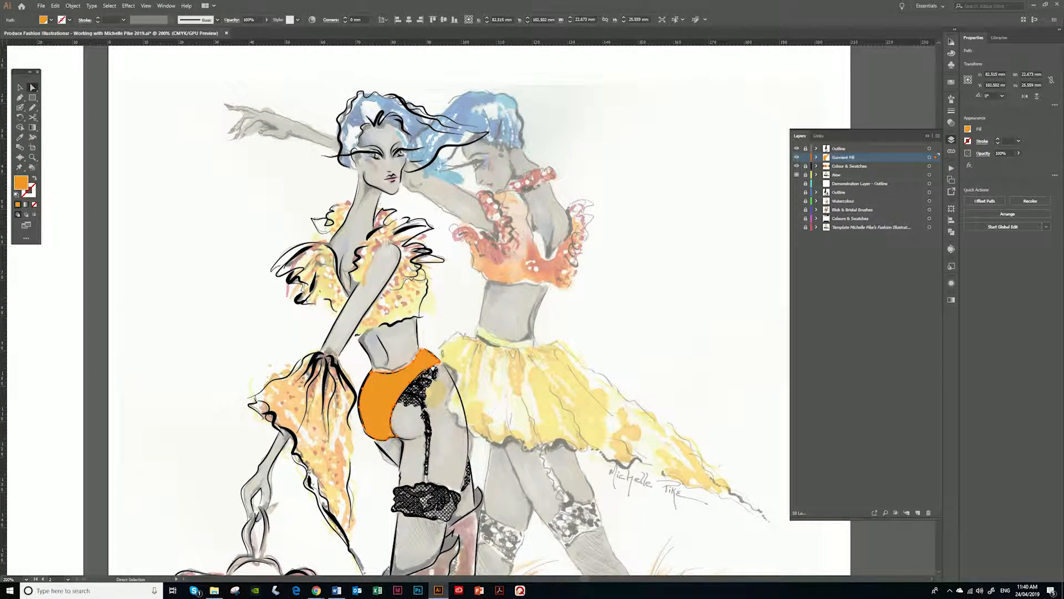
key(space)
drag(390, 251, 373, 497)
key(i)
click(449, 221)
key(space)
drag(505, 449, 487, 174)
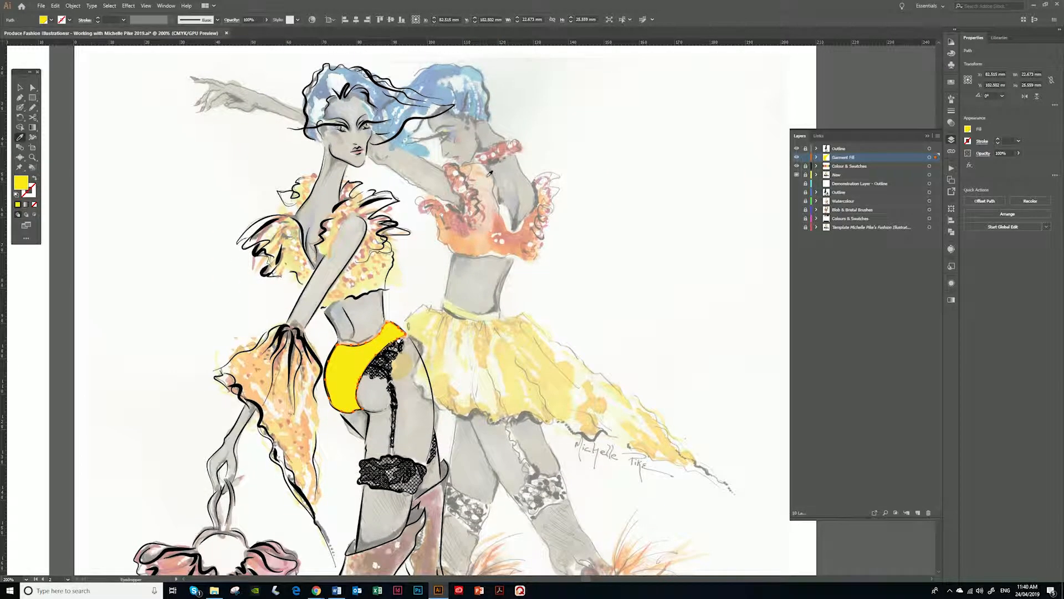
key(ctrl+z)
Deselect the orange briefs and sample the yellow swatch above the artboard as the active fill colour
key(a)
click(586, 237)
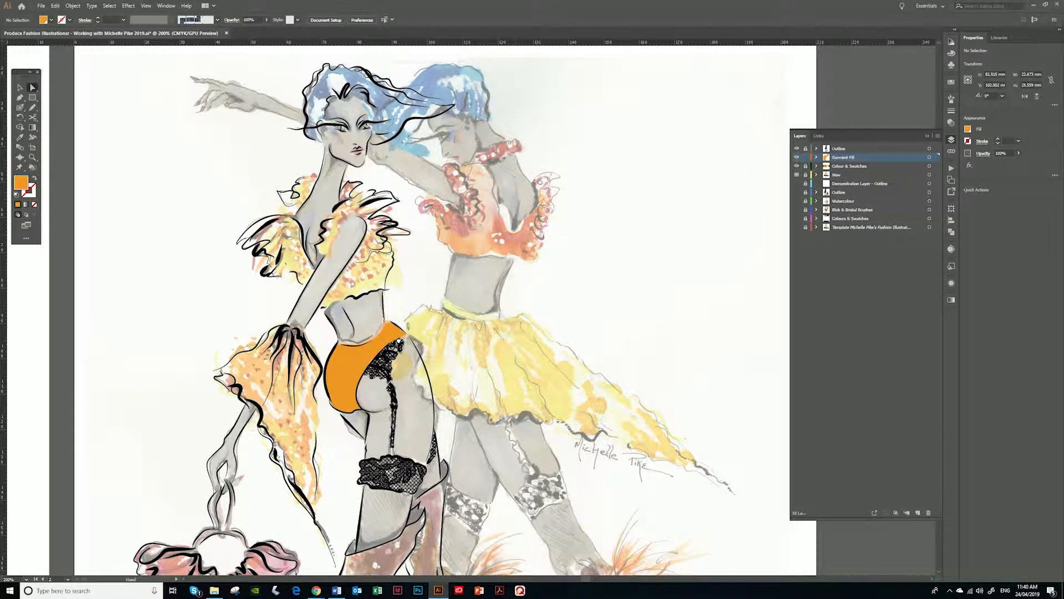
key(space)
drag(459, 69, 477, 272)
key(i)
click(449, 153)
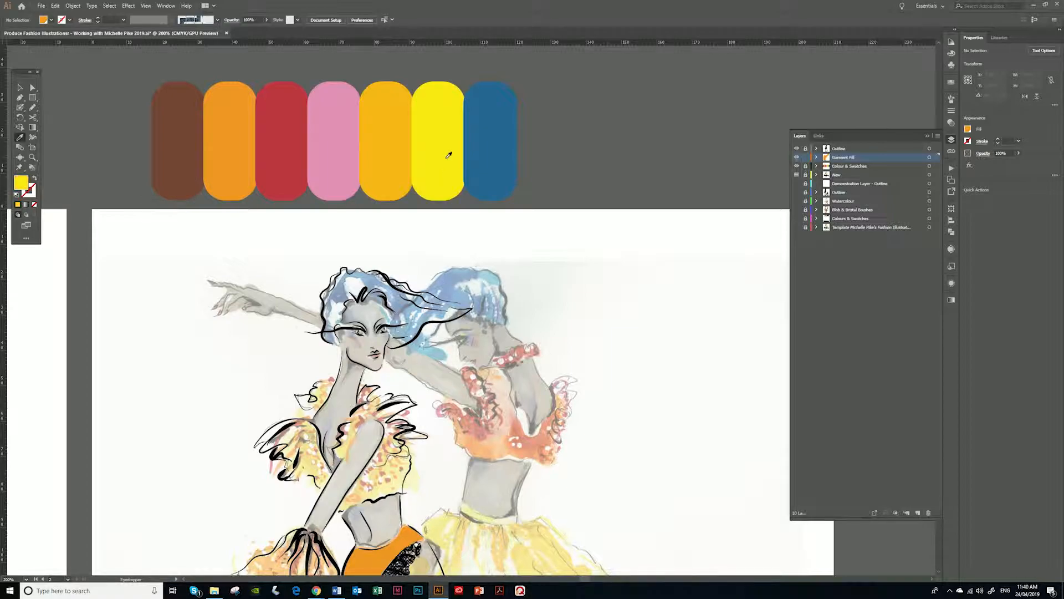
Paint the body of the outlined figure's crop top yellow with the Blob Brush, between the arm, back outline and hem
key(a)
key(space)
drag(453, 425, 458, 192)
key(ctrl+equal)
key(ctrl+equal)
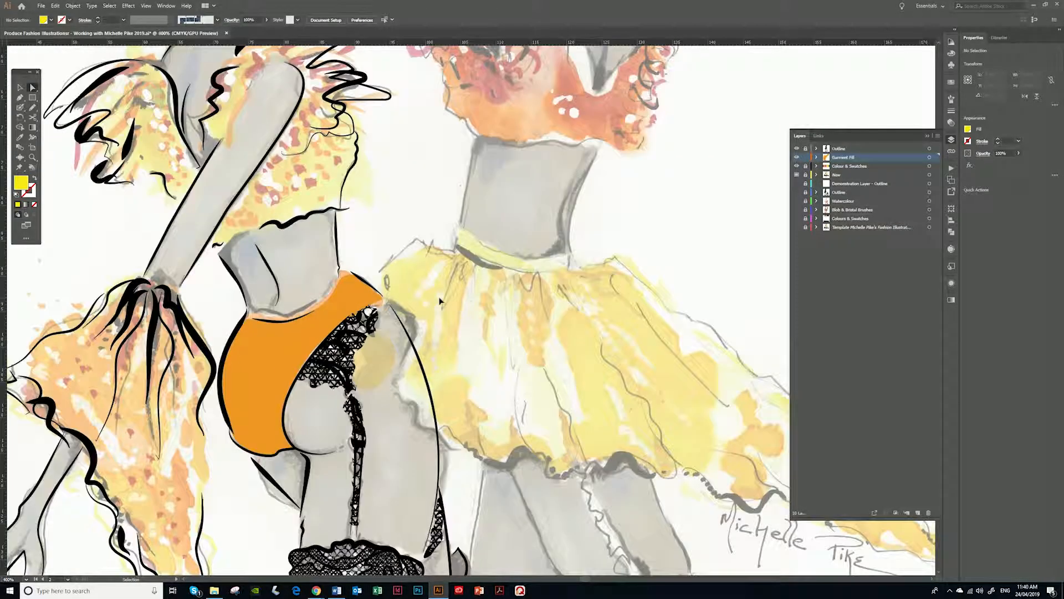
key(space)
drag(439, 301, 573, 328)
key(n)
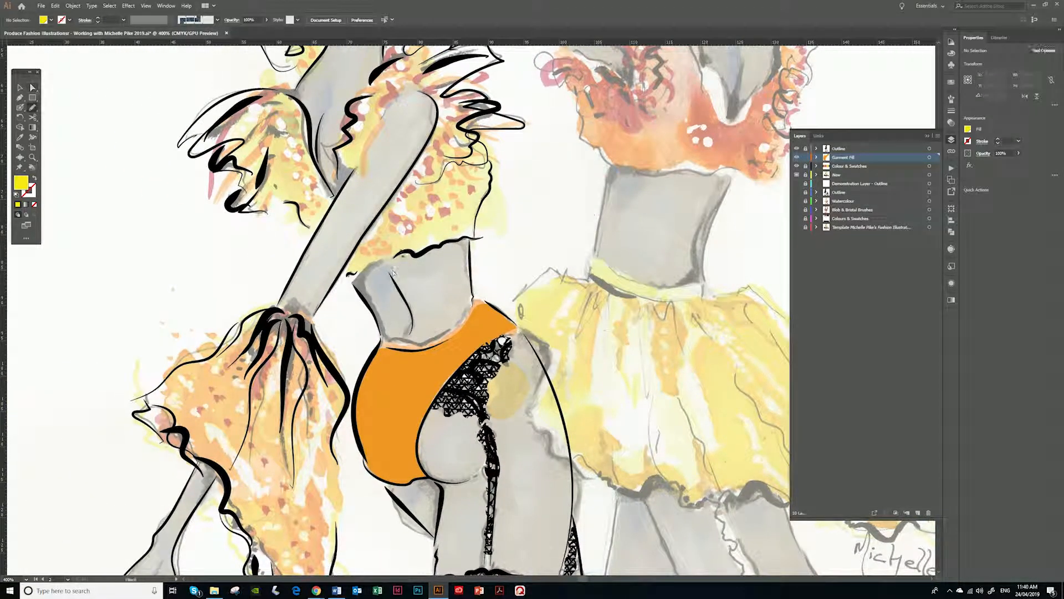
click(21, 109)
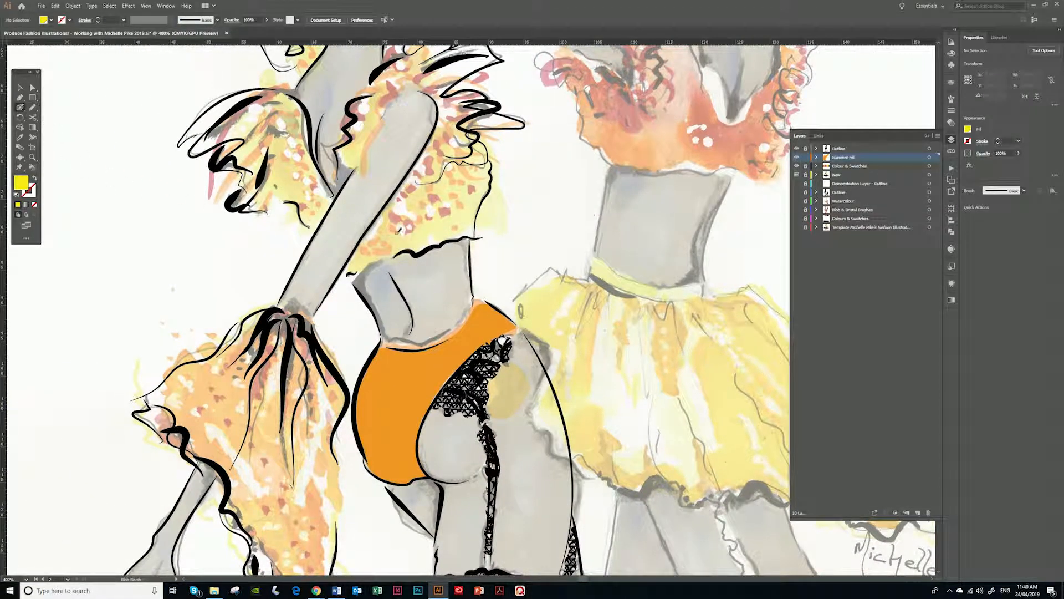
mouse_move(396, 233)
mouse_down()
mouse_move(388, 240)
mouse_move(456, 123)
mouse_move(481, 162)
mouse_move(468, 224)
mouse_move(369, 250)
mouse_move(355, 266)
mouse_move(450, 145)
mouse_move(443, 216)
mouse_move(460, 166)
mouse_move(438, 199)
mouse_up()
key(shift+x)
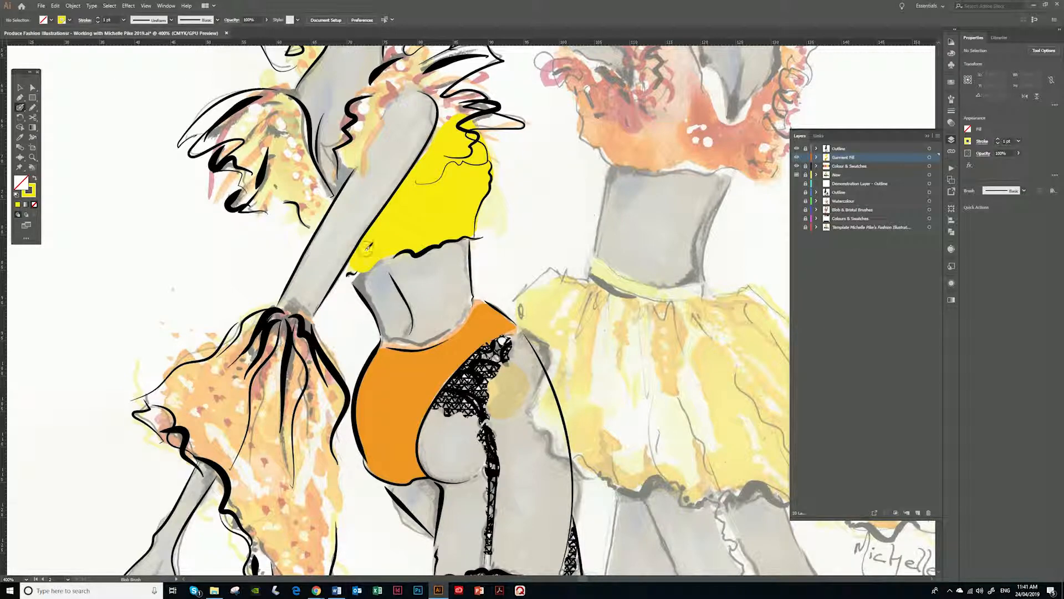
drag(354, 264, 348, 272)
Paint the crop top's front section, shoulder frills and collar ruffle yellow with the Blob Brush, keeping within the outlines
mouse_move(313, 225)
mouse_down()
mouse_move(332, 199)
mouse_move(306, 161)
mouse_move(294, 101)
mouse_move(246, 111)
mouse_move(228, 128)
mouse_move(267, 113)
mouse_move(254, 129)
mouse_move(270, 133)
mouse_move(248, 201)
mouse_move(280, 190)
mouse_move(313, 210)
mouse_move(297, 186)
mouse_move(266, 189)
mouse_move(279, 107)
mouse_move(288, 130)
mouse_move(291, 114)
mouse_move(277, 113)
mouse_move(303, 171)
mouse_move(292, 145)
mouse_move(283, 169)
mouse_move(319, 204)
mouse_up()
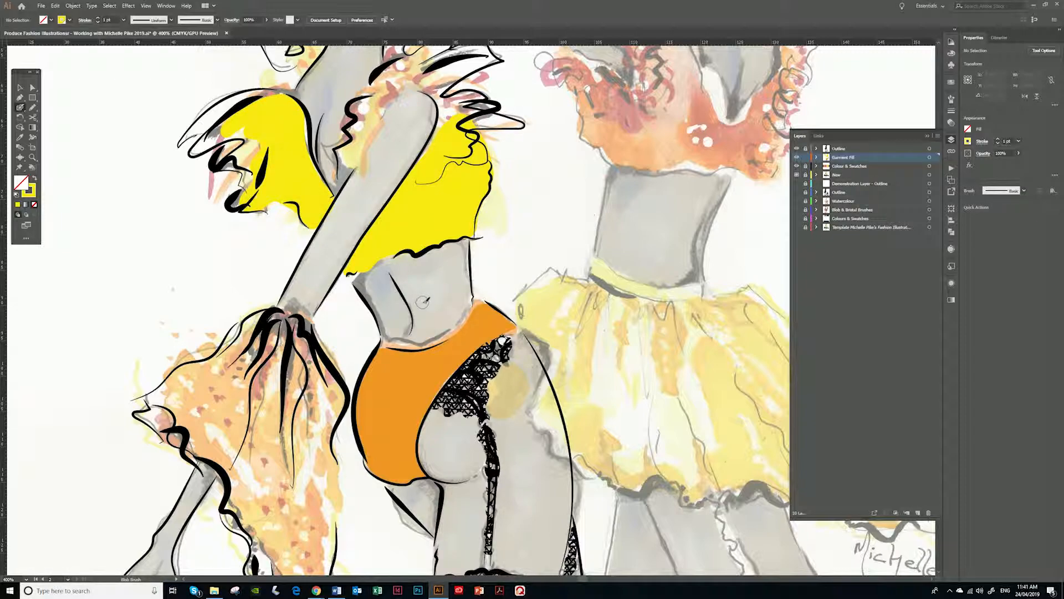
drag(681, 342, 692, 402)
drag(592, 292, 574, 336)
mouse_move(305, 158)
mouse_down()
mouse_move(298, 167)
mouse_move(322, 122)
mouse_move(284, 149)
mouse_move(307, 155)
mouse_up()
mouse_move(348, 259)
mouse_down()
mouse_move(363, 224)
mouse_move(356, 204)
mouse_move(397, 170)
mouse_move(390, 149)
mouse_move(402, 129)
mouse_move(399, 145)
mouse_move(430, 155)
mouse_move(420, 188)
mouse_move(393, 188)
mouse_move(366, 222)
mouse_up()
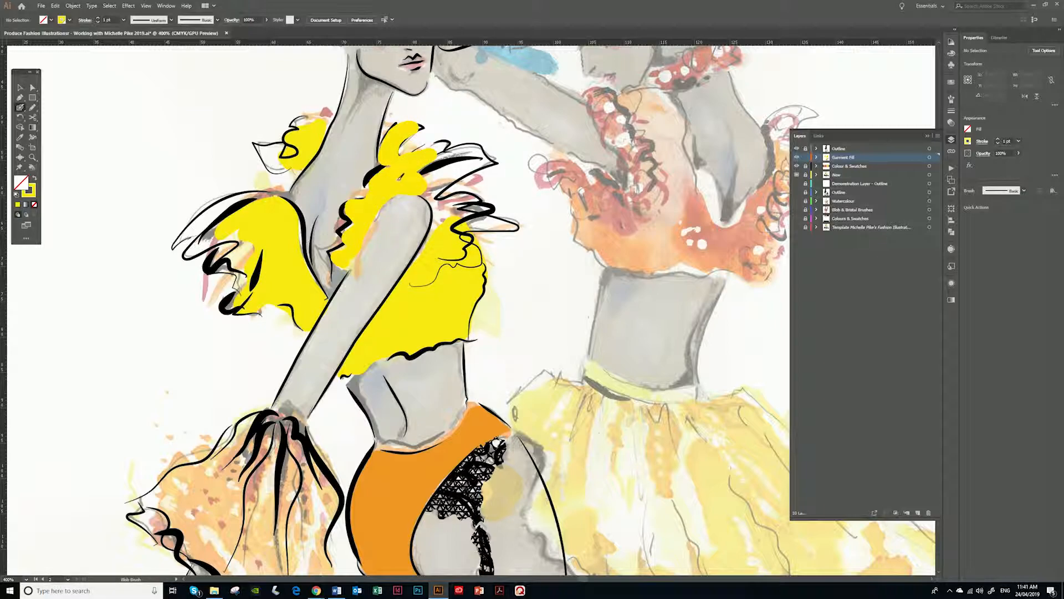
Make the Colour & Swatches layer editable and active, and place a copy of the blue swatch beyond the end of the swatch row
key(ctrl+minus)
key(ctrl+minus)
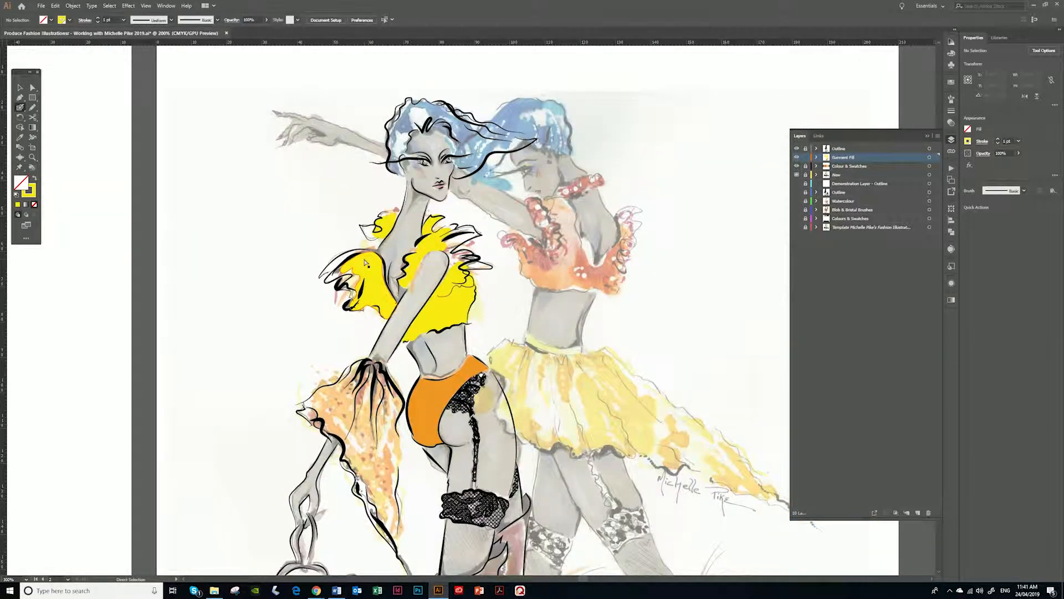
key(ctrl+minus)
drag(561, 402, 506, 254)
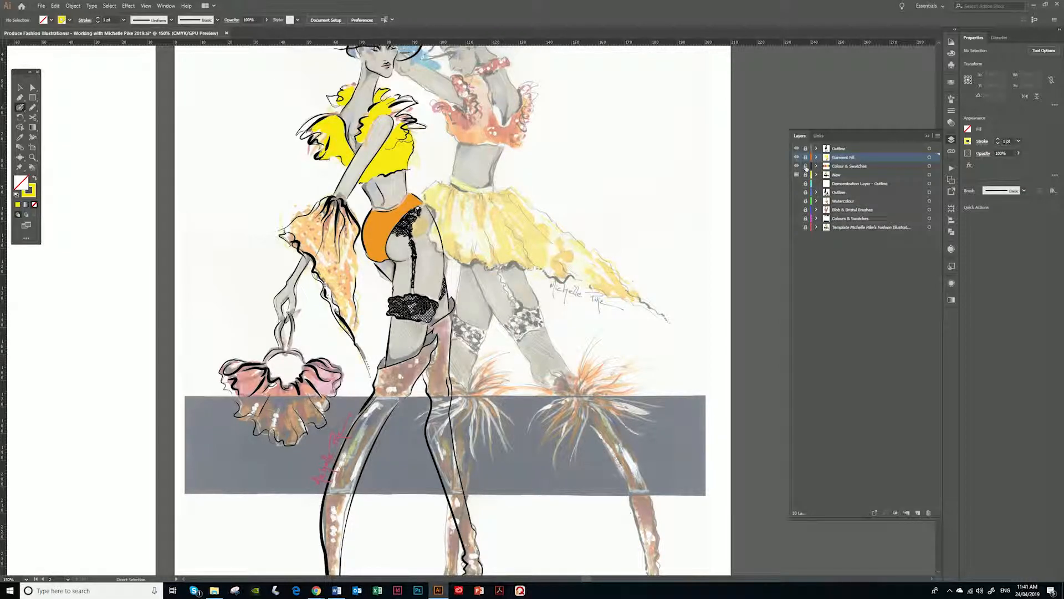
click(848, 167)
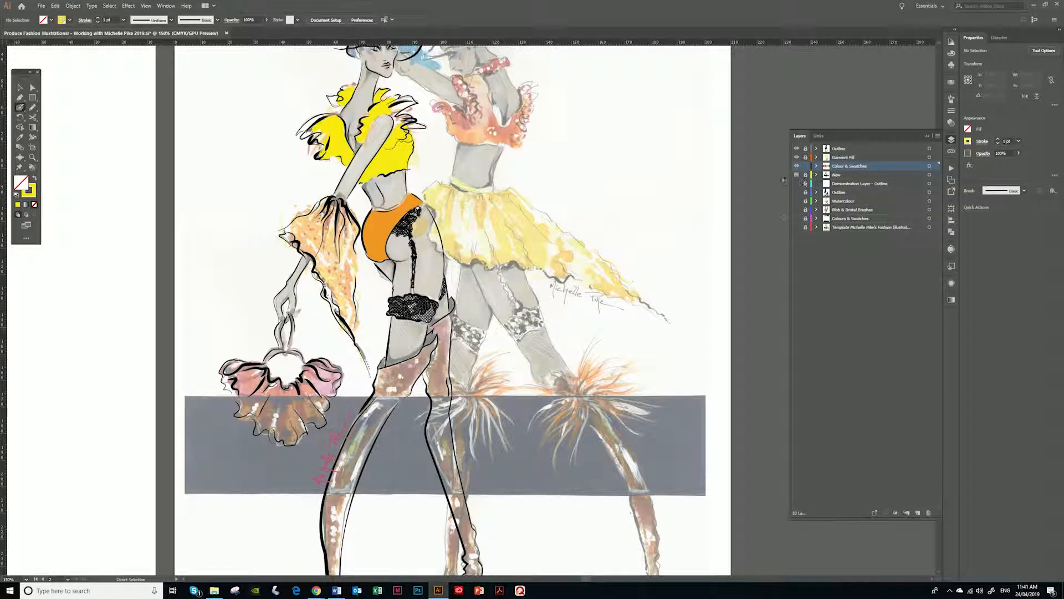
mouse_move(634, 173)
mouse_down()
mouse_move(641, 237)
mouse_move(624, 355)
mouse_up()
key(a)
drag(461, 124, 549, 122)
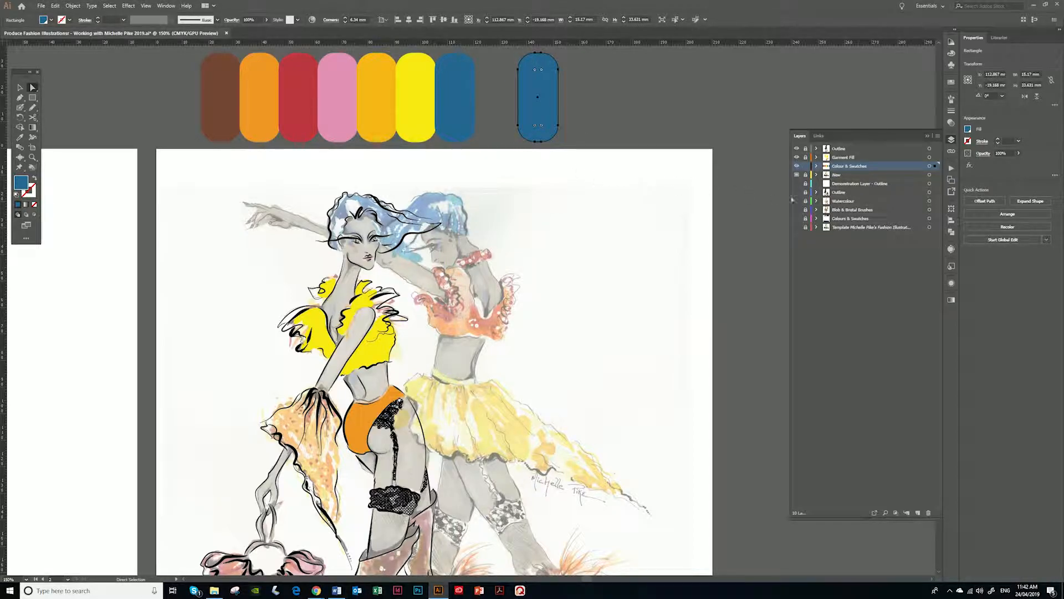
Open the Skintones swatch library and enlarge it beside the artwork to show all its colour groups
click(952, 83)
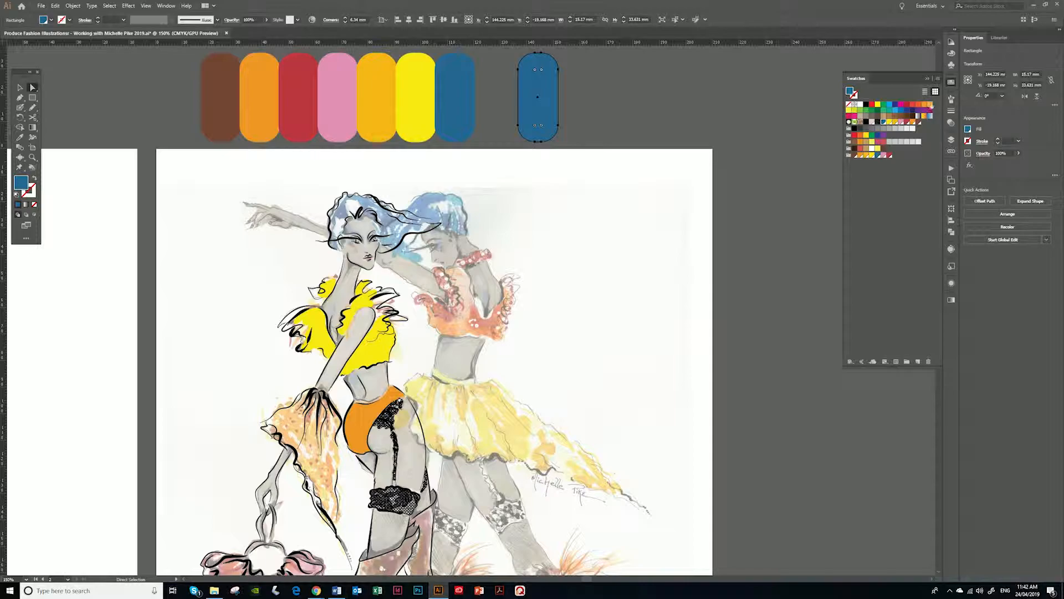
click(851, 362)
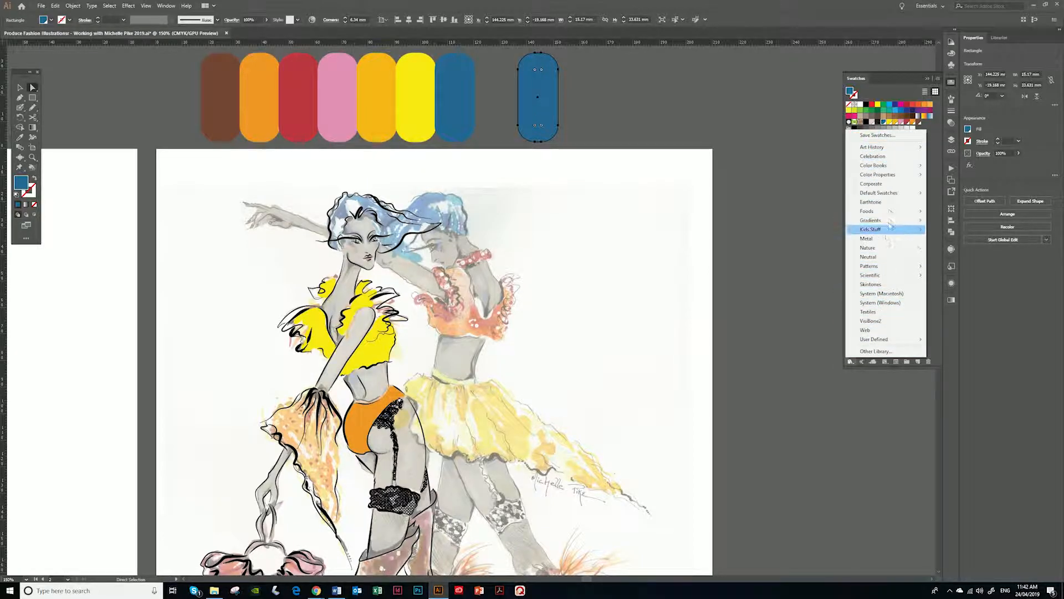
mouse_move(898, 169)
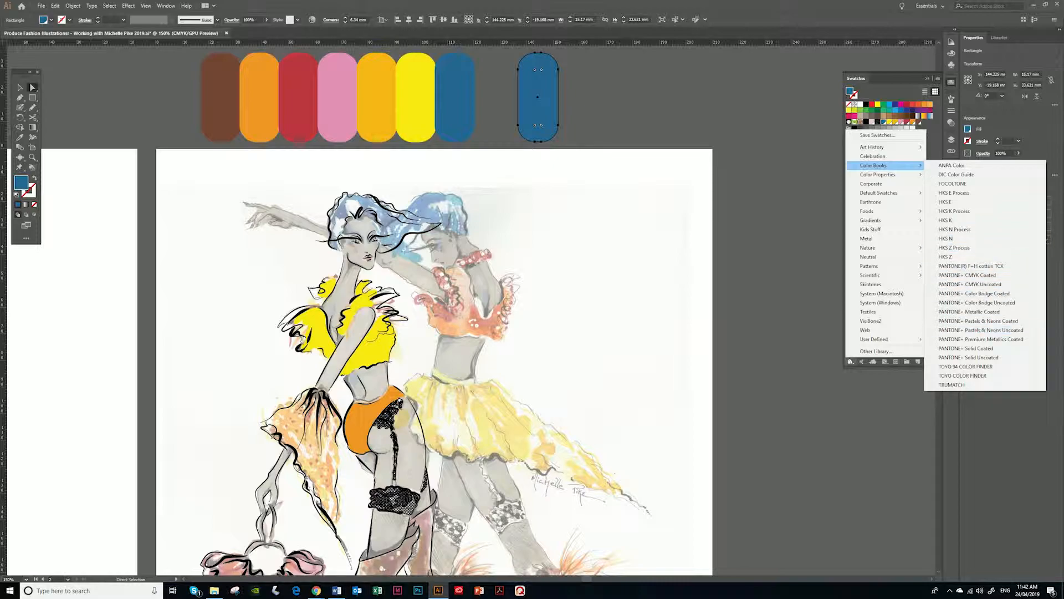
click(875, 285)
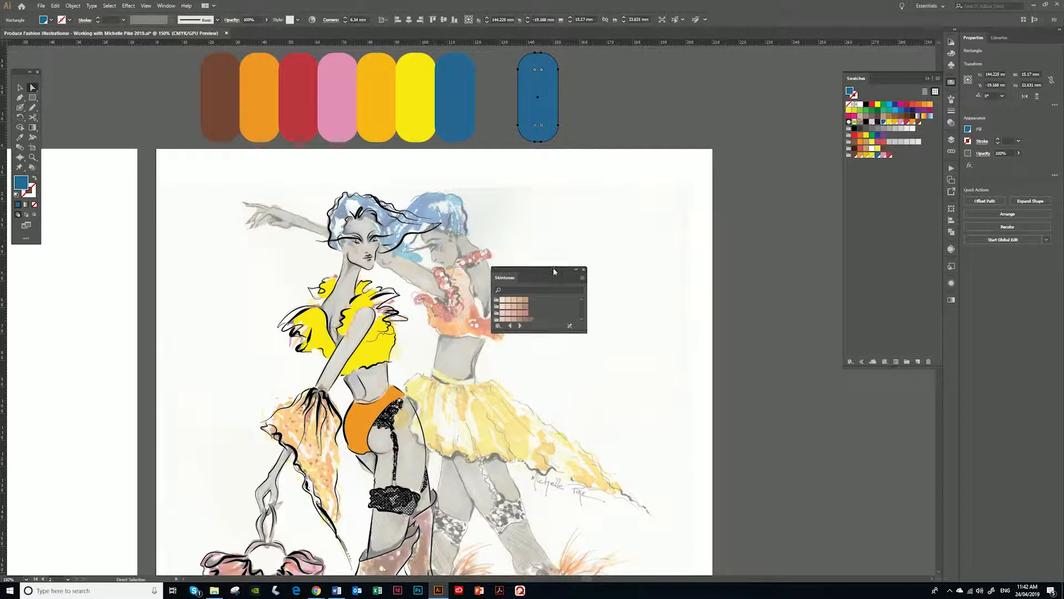
drag(550, 276, 787, 169)
drag(815, 227, 823, 335)
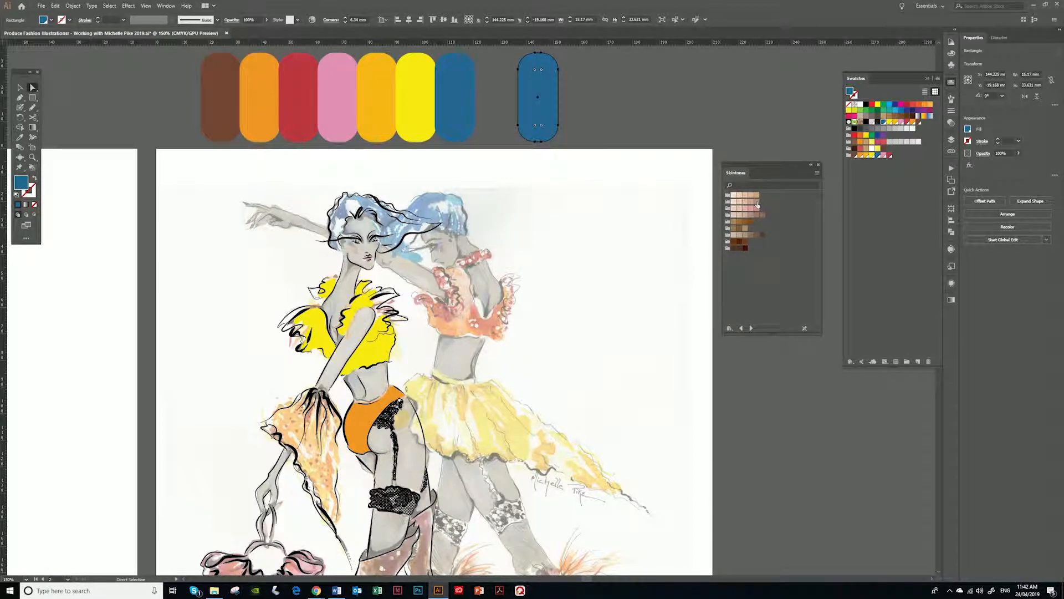
Add two Skintones colour groups to the document's swatches and close the library
click(728, 235)
click(728, 215)
click(820, 165)
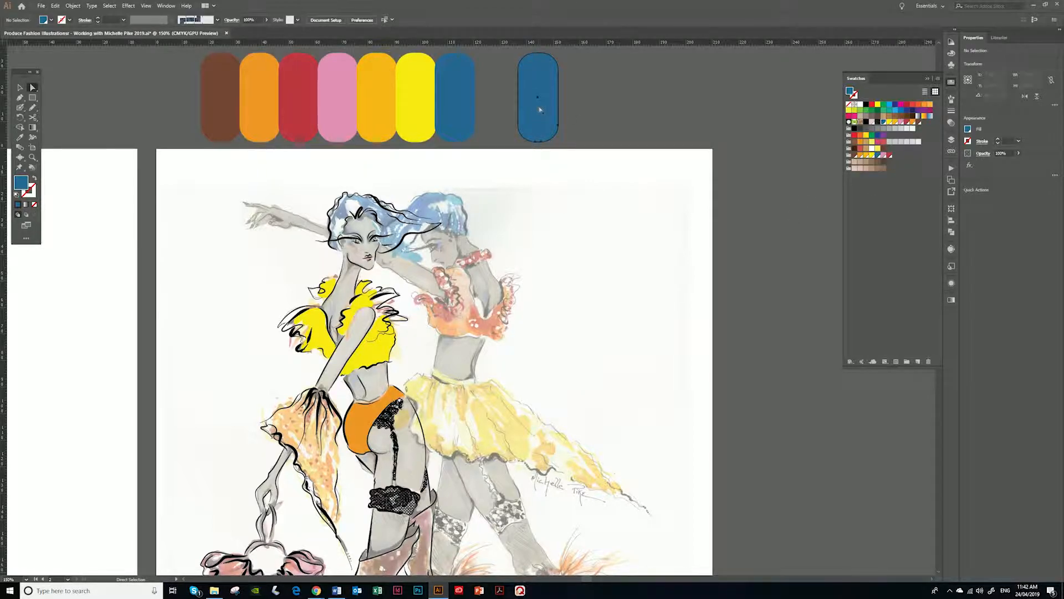
Recolour the copied blue swatch with skin tones from the two added groups, ending on a reddish brown from the second group
click(872, 162)
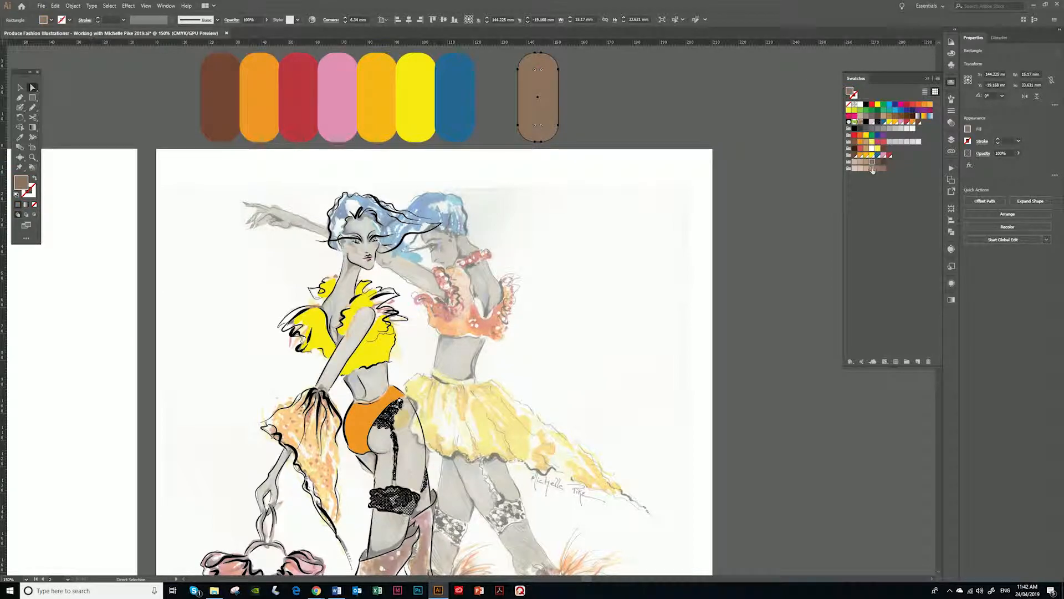
click(866, 161)
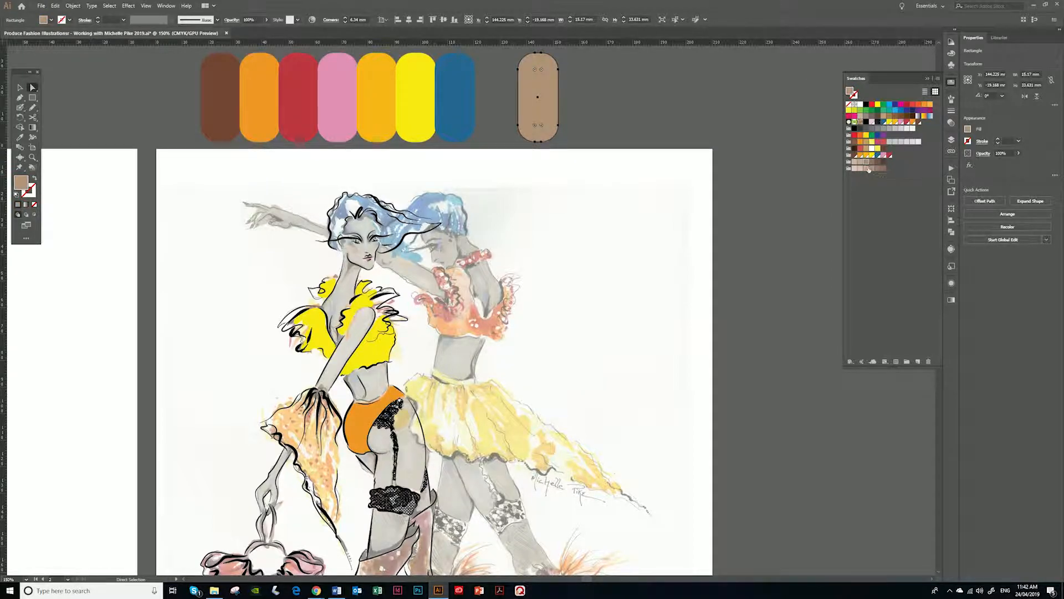
click(878, 170)
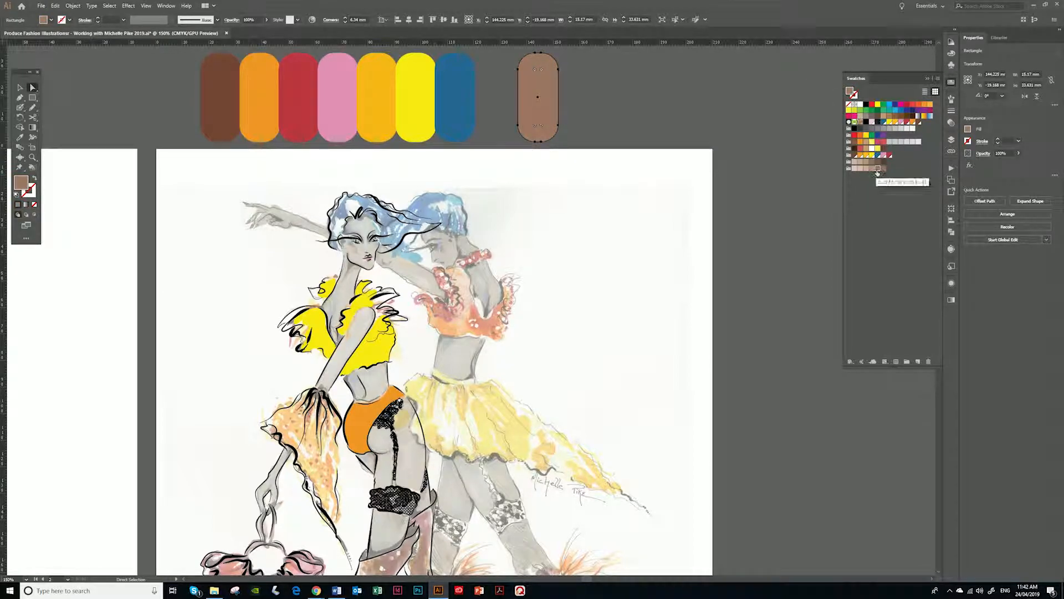
Recolour the copied swatch shape with browns from the first added skin-tone group, ending on the lighter of the two
click(878, 161)
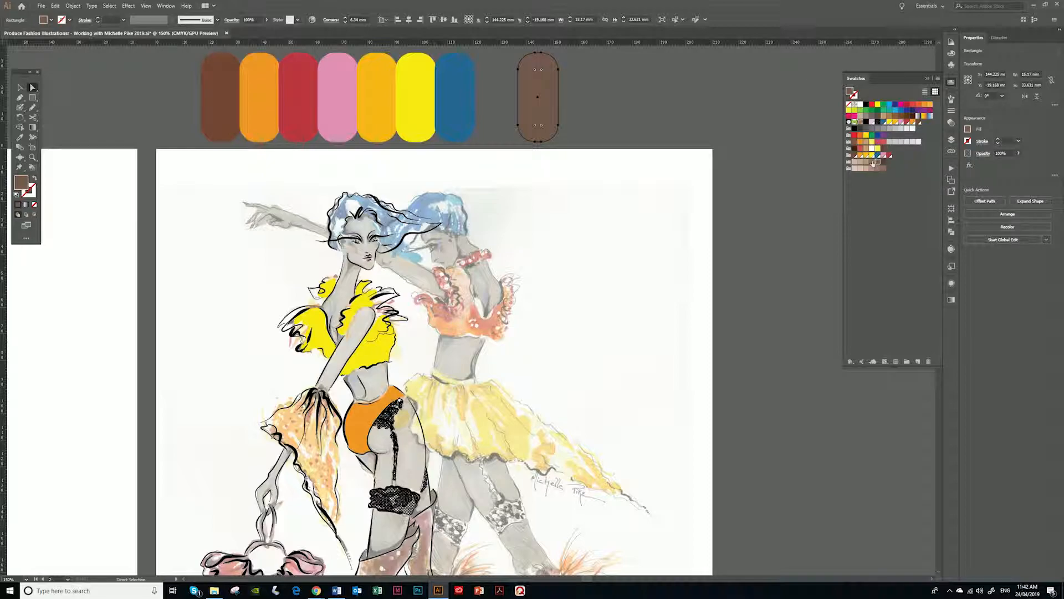
click(872, 162)
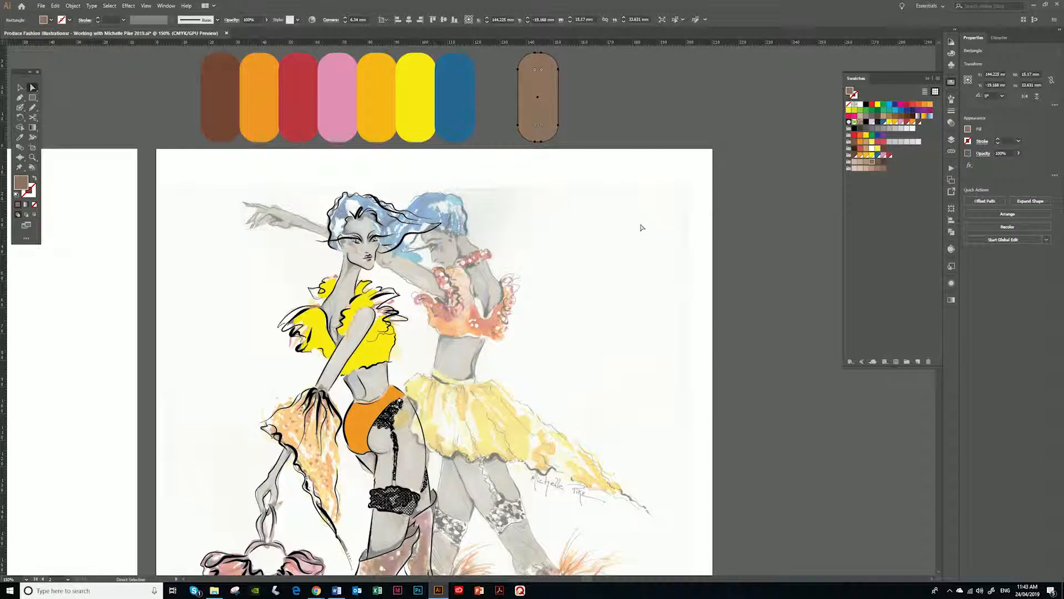
Create a new layer above Colour & Swatches and name it Skin
drag(531, 296, 622, 102)
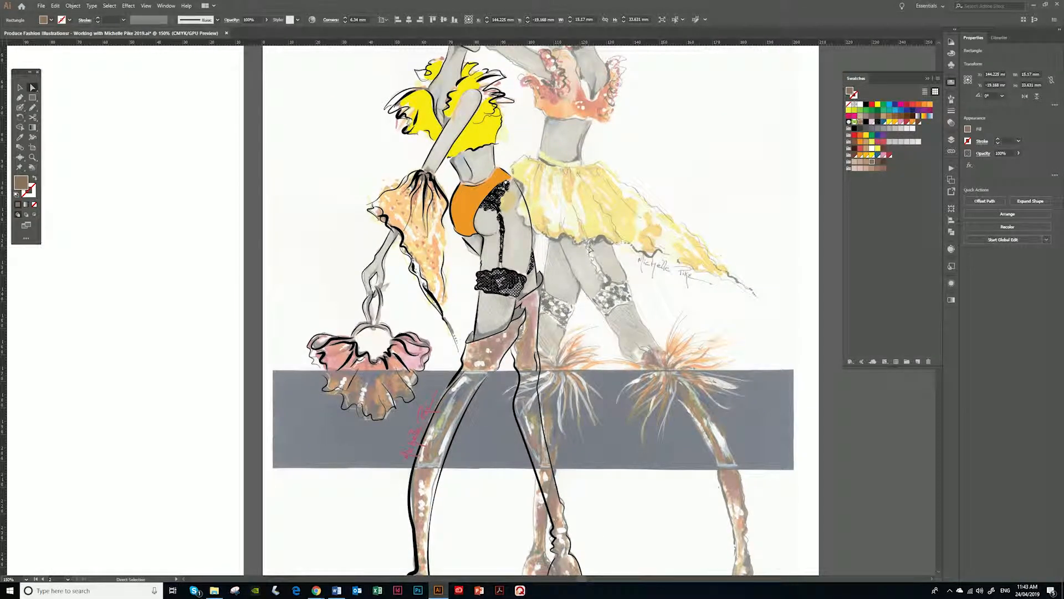
key(ctrl+plus)
key(ctrl+plus)
drag(493, 463, 739, 8)
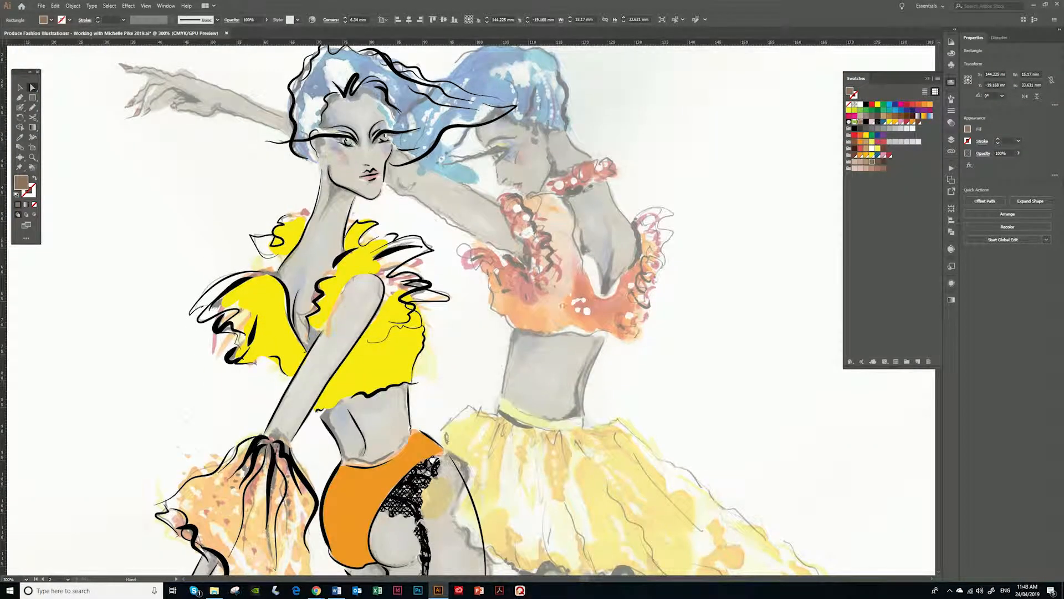
drag(663, 348, 720, 185)
click(952, 140)
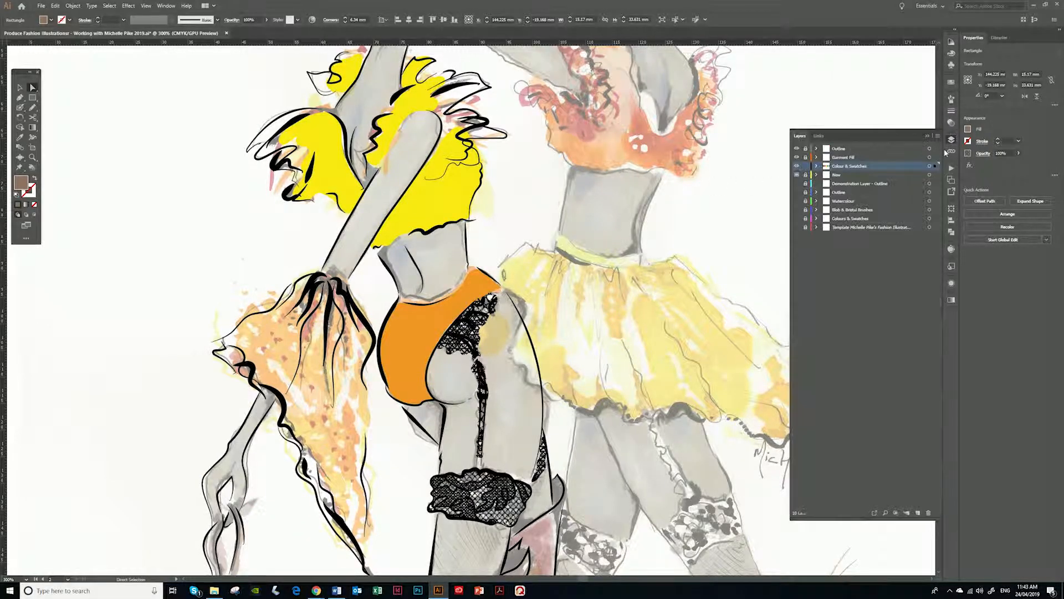
click(918, 513)
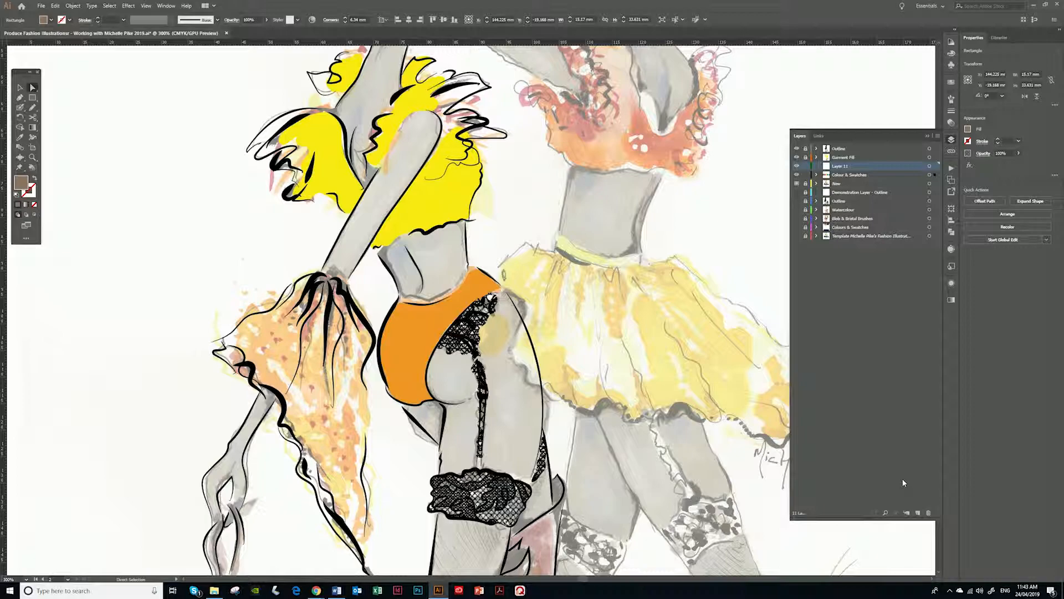
double_click(836, 166)
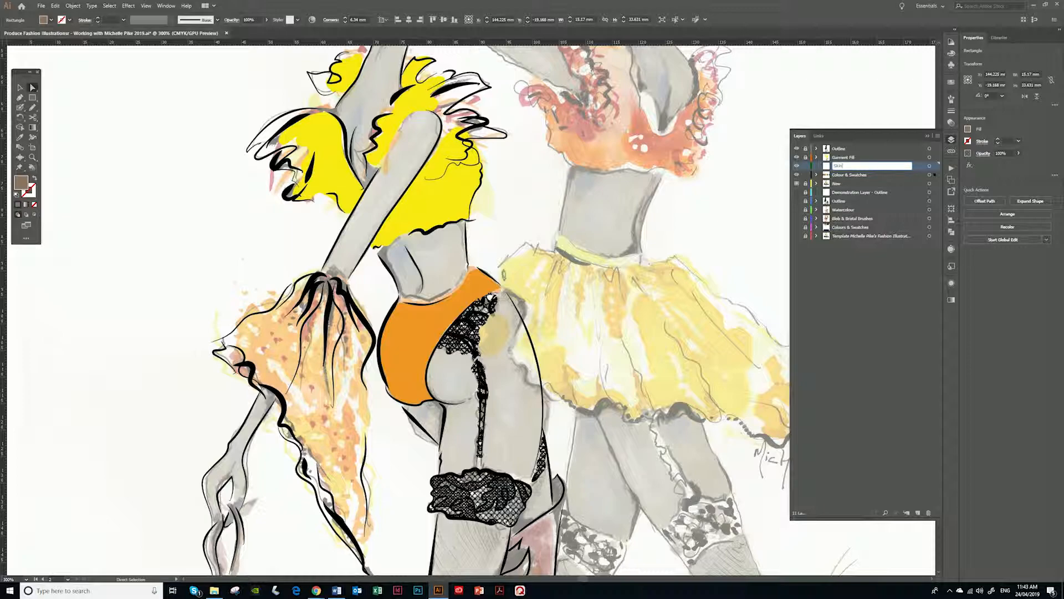
key(Return)
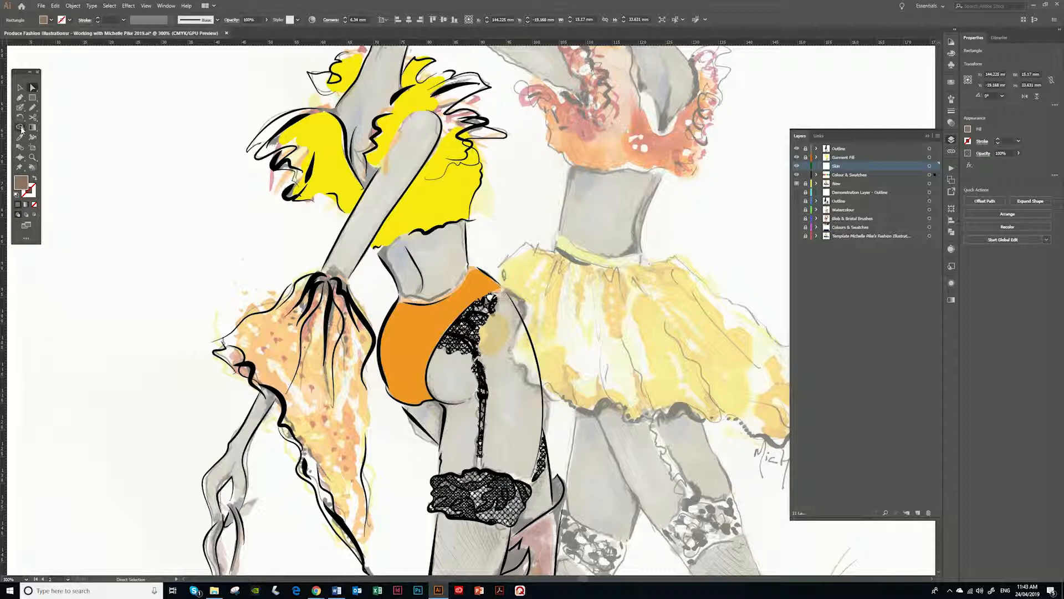
Paint the outlined figure's bent arm and bare midriff in the brown skin tone with the Blob Brush on the Skin layer
click(20, 107)
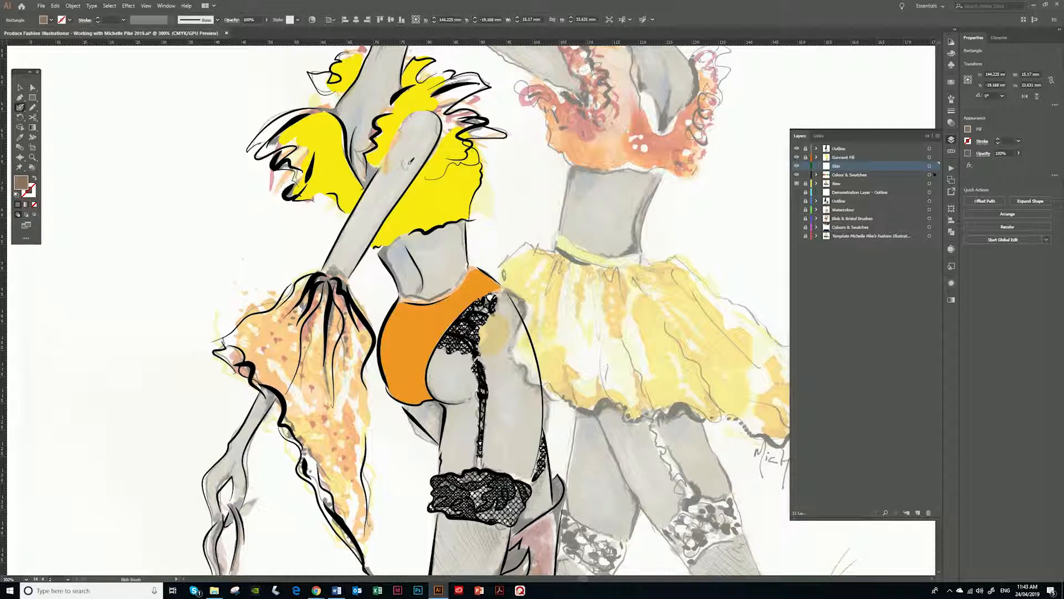
mouse_move(432, 120)
mouse_down()
mouse_move(416, 119)
mouse_move(436, 135)
mouse_move(344, 272)
mouse_move(327, 266)
mouse_move(414, 126)
mouse_move(424, 130)
mouse_move(360, 236)
mouse_move(404, 245)
mouse_move(464, 225)
mouse_move(462, 280)
mouse_move(450, 292)
mouse_move(405, 297)
mouse_move(391, 255)
mouse_move(438, 241)
mouse_move(423, 252)
mouse_move(450, 256)
mouse_move(450, 275)
mouse_move(416, 282)
mouse_move(425, 268)
mouse_up()
key(ctrl+shift+a)
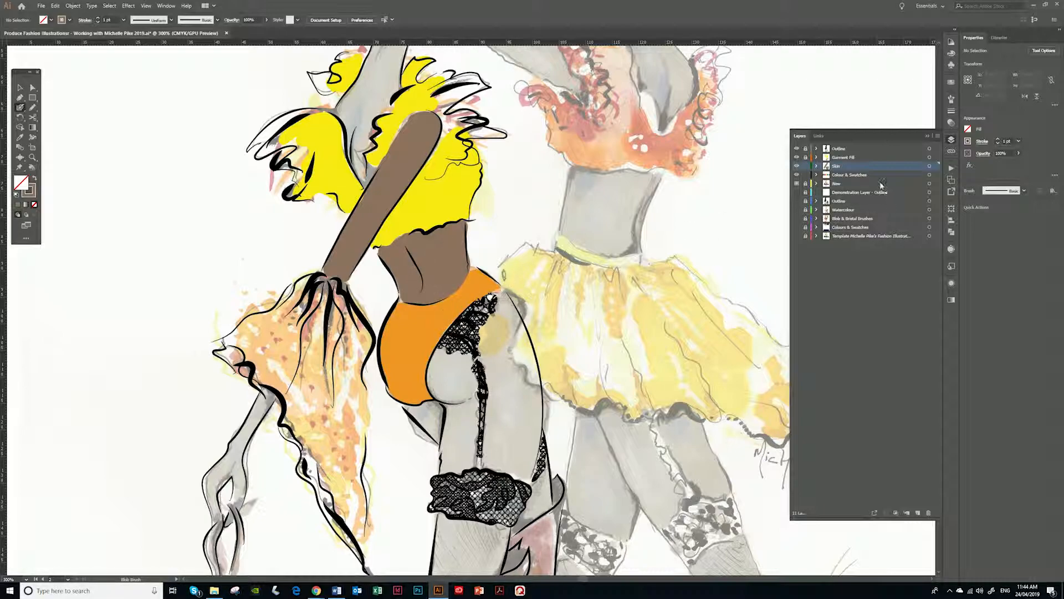
Paint the outlined figure's buttock and both legs down to the boot tops in the brown skin tone
scroll(597, 307, down, 3)
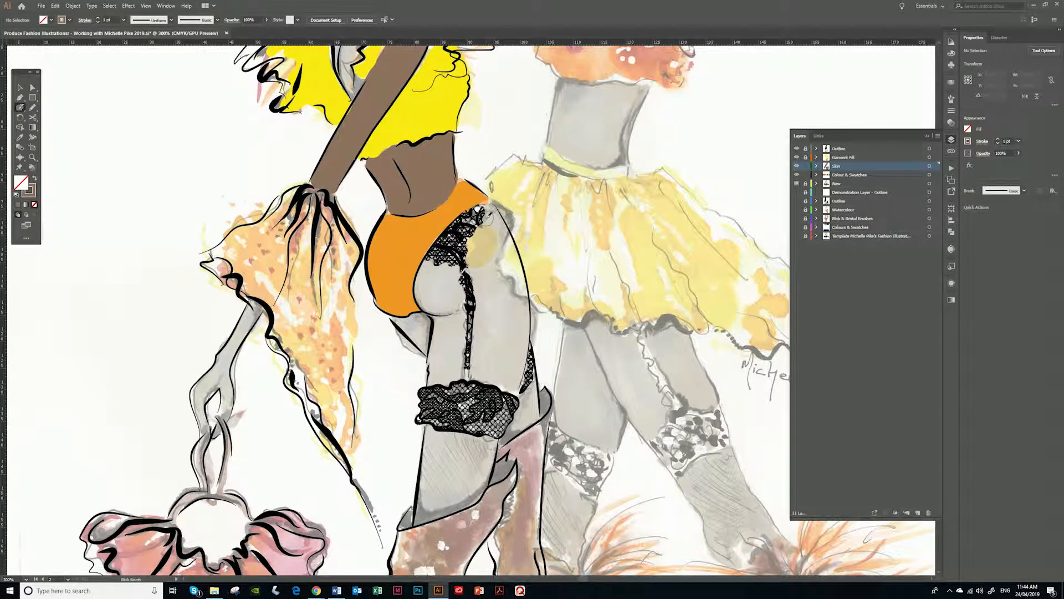
mouse_move(491, 207)
mouse_down()
mouse_move(433, 242)
mouse_move(426, 264)
mouse_move(439, 344)
mouse_move(420, 520)
mouse_move(482, 490)
mouse_move(522, 349)
mouse_move(521, 284)
mouse_move(491, 205)
mouse_move(434, 294)
mouse_move(454, 317)
mouse_move(498, 219)
mouse_move(511, 372)
mouse_move(491, 393)
mouse_move(503, 392)
mouse_move(519, 344)
mouse_move(518, 286)
mouse_move(498, 257)
mouse_move(496, 298)
mouse_move(491, 270)
mouse_move(465, 305)
mouse_move(441, 423)
mouse_move(455, 348)
mouse_move(446, 365)
mouse_move(483, 264)
mouse_move(485, 377)
mouse_move(501, 323)
mouse_move(472, 410)
mouse_move(496, 333)
mouse_move(462, 368)
mouse_move(457, 494)
mouse_move(478, 421)
mouse_move(465, 479)
mouse_move(446, 443)
mouse_move(469, 435)
mouse_move(463, 411)
mouse_move(457, 485)
mouse_up()
drag(446, 447, 442, 444)
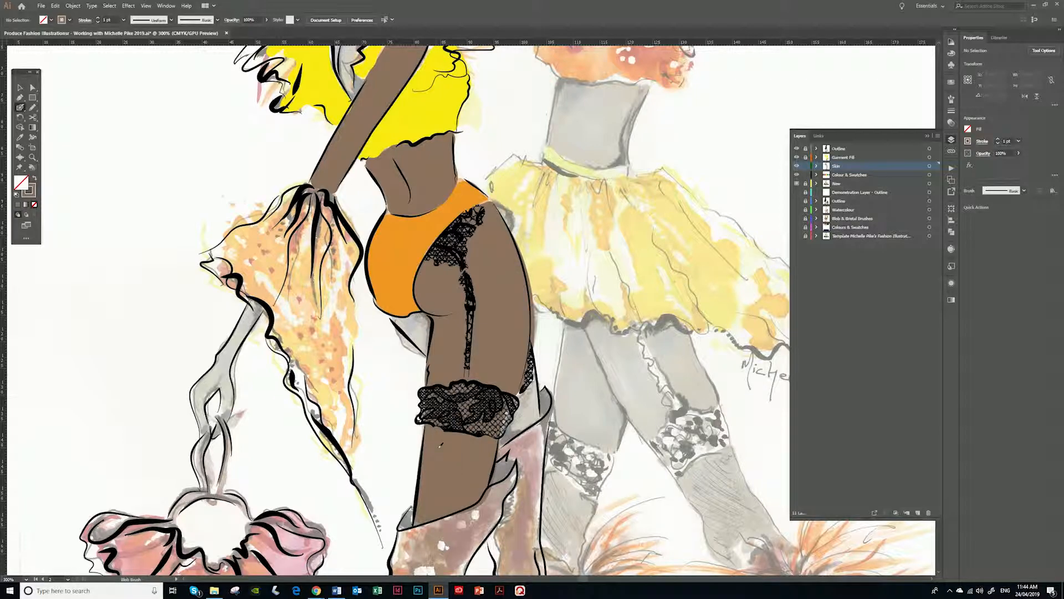
mouse_move(429, 313)
mouse_down()
mouse_move(409, 323)
mouse_move(427, 346)
mouse_move(429, 329)
mouse_move(411, 324)
mouse_up()
mouse_move(537, 368)
mouse_down()
mouse_move(530, 357)
mouse_move(536, 406)
mouse_move(502, 438)
mouse_move(515, 389)
mouse_up()
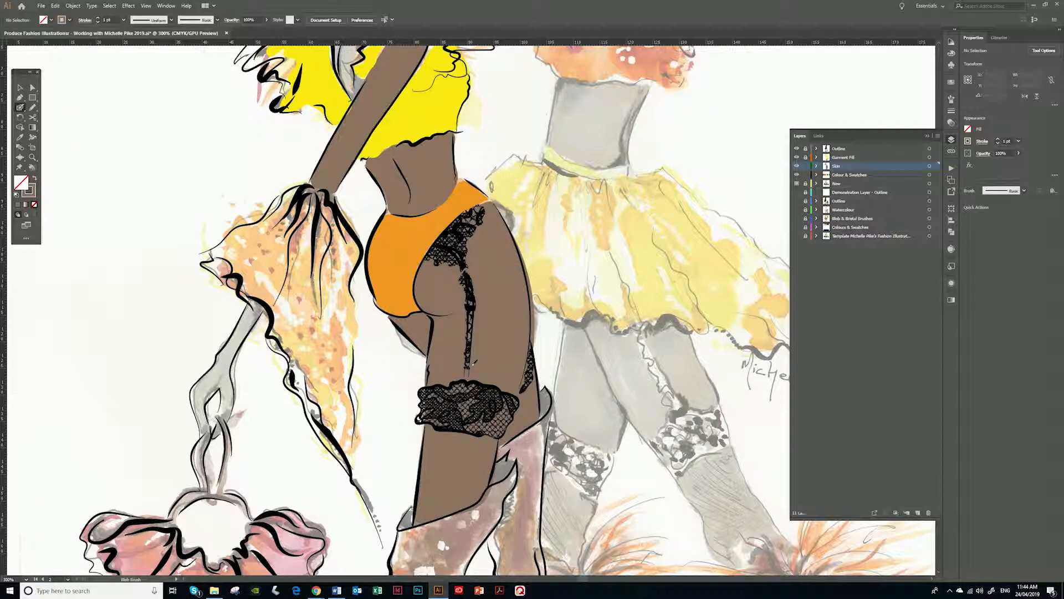
key(ctrl+minus)
key(ctrl+minus)
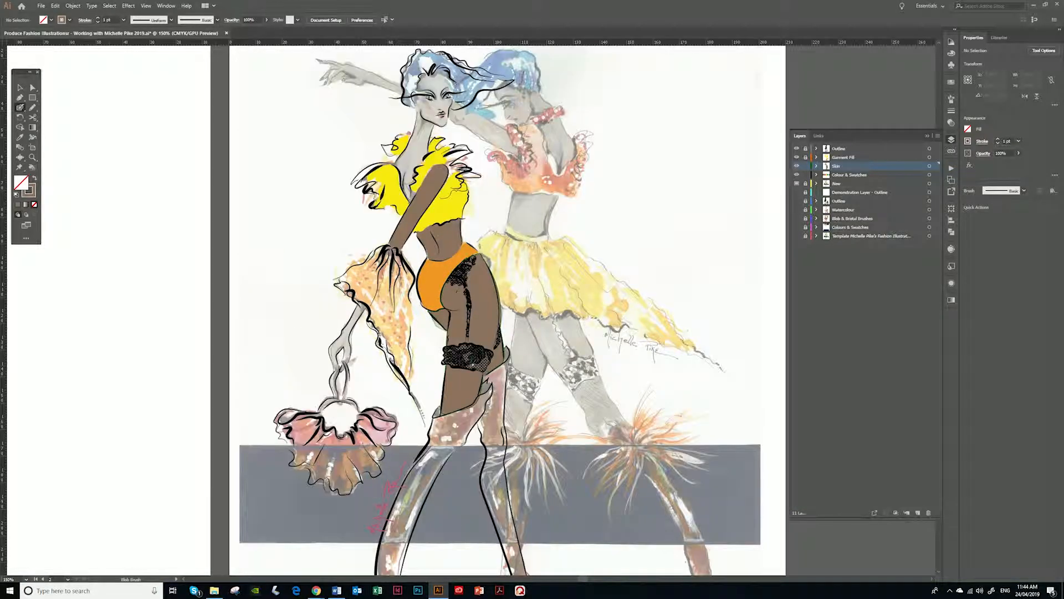